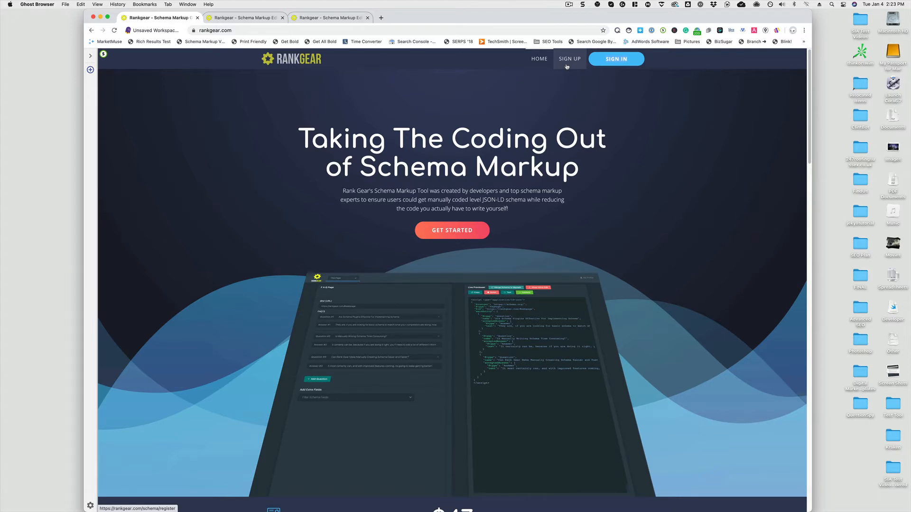
Review the RankGear homepage and switch to the schema markup editor tab
{"action": "scroll", "coordinate": [677, 252], "scroll_direction": "down", "scroll_amount": 3}
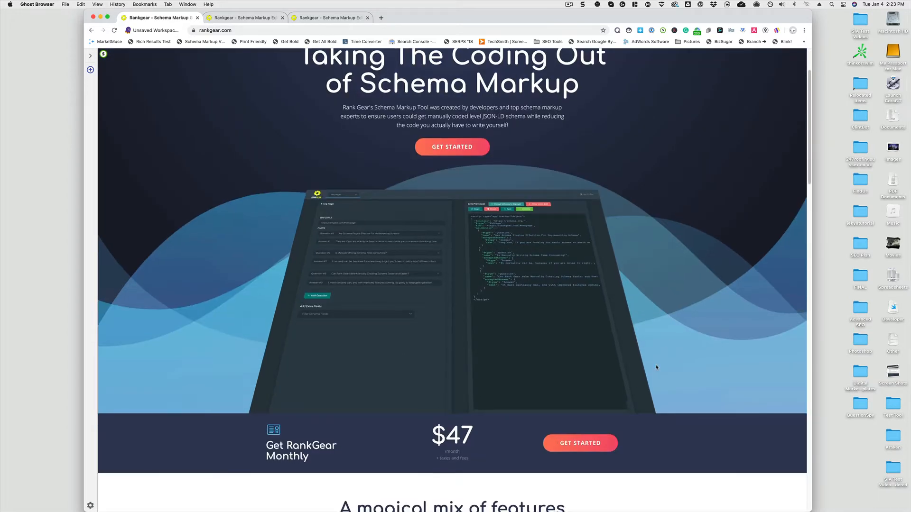
{"action": "scroll", "coordinate": [657, 369], "scroll_direction": "down", "scroll_amount": 5}
{"action": "scroll", "coordinate": [656, 367], "scroll_direction": "up", "scroll_amount": 1}
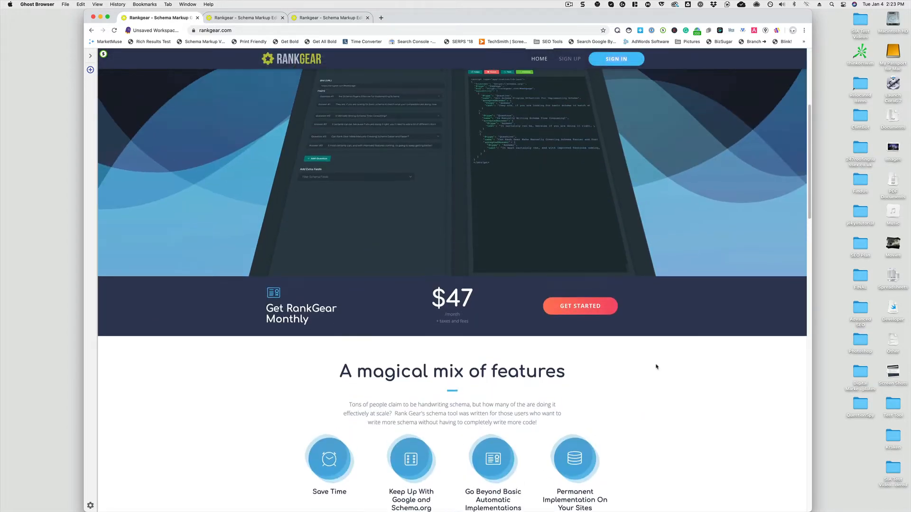
{"action": "scroll", "coordinate": [656, 367], "scroll_direction": "up", "scroll_amount": 6}
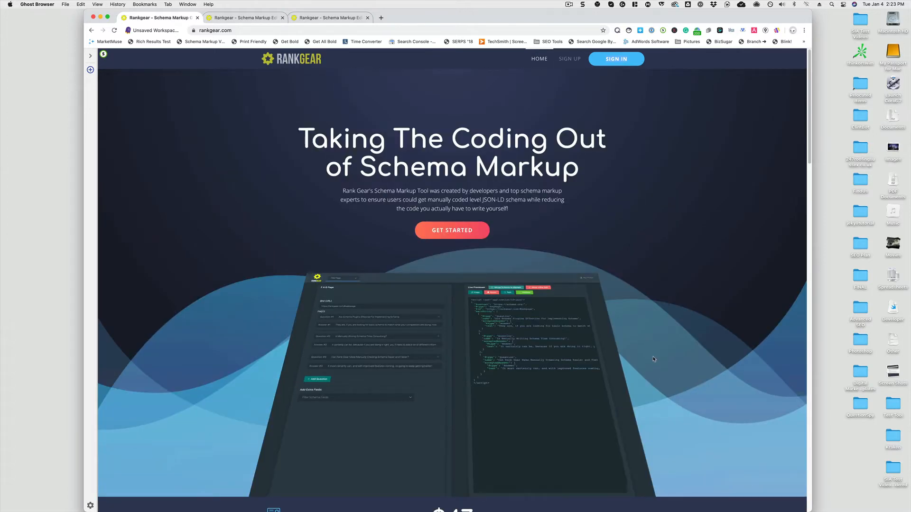
{"action": "left_click", "coordinate": [256, 18]}
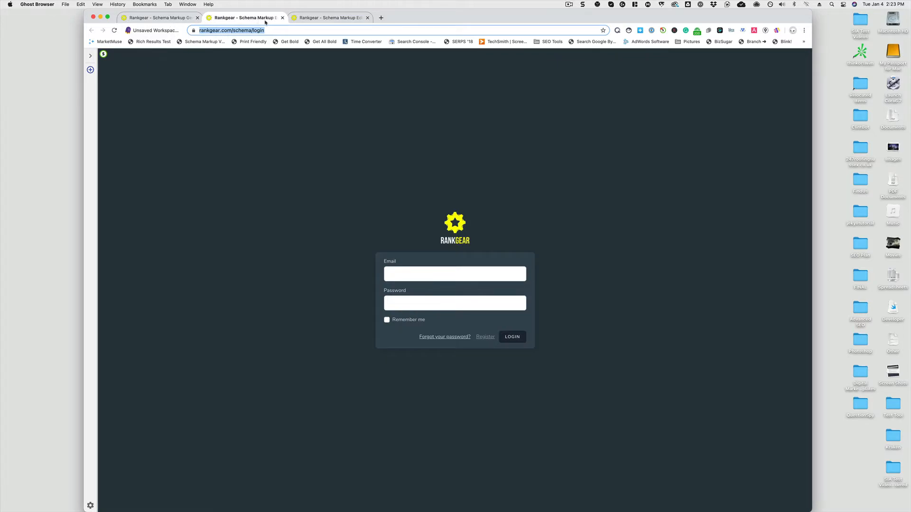
{"action": "left_click", "coordinate": [175, 19]}
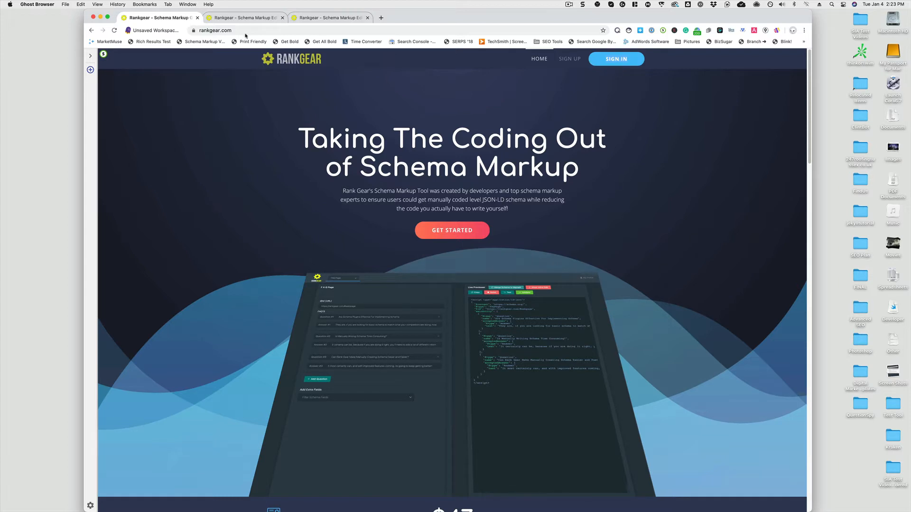
{"action": "left_click", "coordinate": [247, 18]}
{"action": "left_click", "coordinate": [313, 19]}
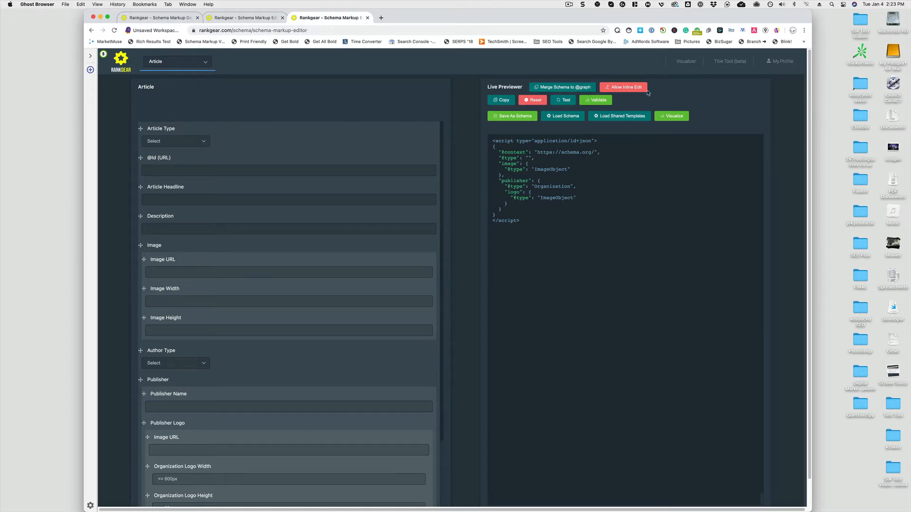
Open the Title Tool and the Visualizer in new browser tabs
{"action": "right_click", "coordinate": [722, 70]}
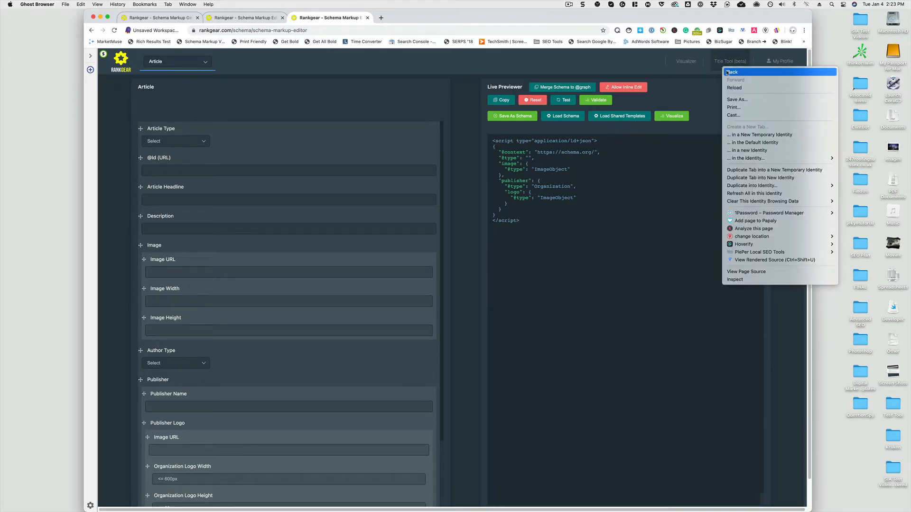
{"action": "left_click", "coordinate": [717, 60]}
{"action": "right_click", "coordinate": [717, 60]}
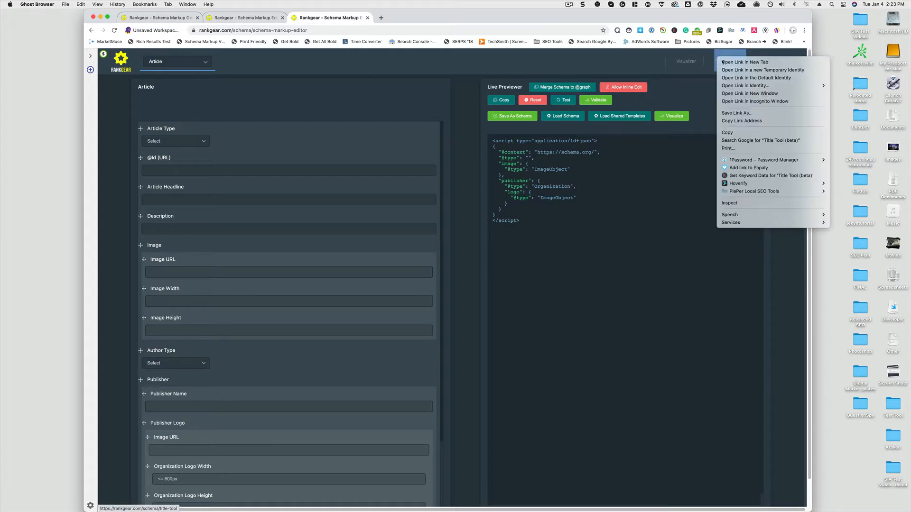
{"action": "left_click", "coordinate": [722, 62]}
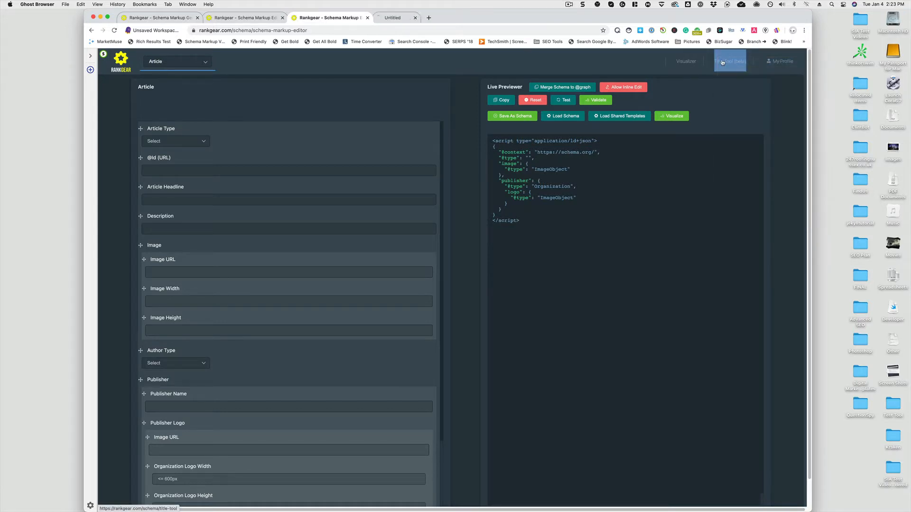
{"action": "right_click", "coordinate": [691, 62]}
{"action": "key", "text": "Return"}
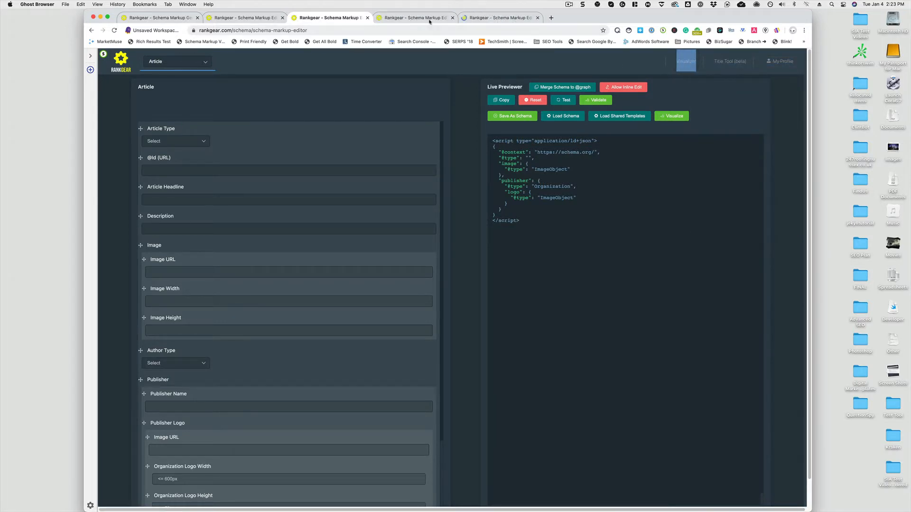
Open the roofing miami report in the Title Tool and compare its Google titles with the page titles
{"action": "left_click", "coordinate": [427, 18]}
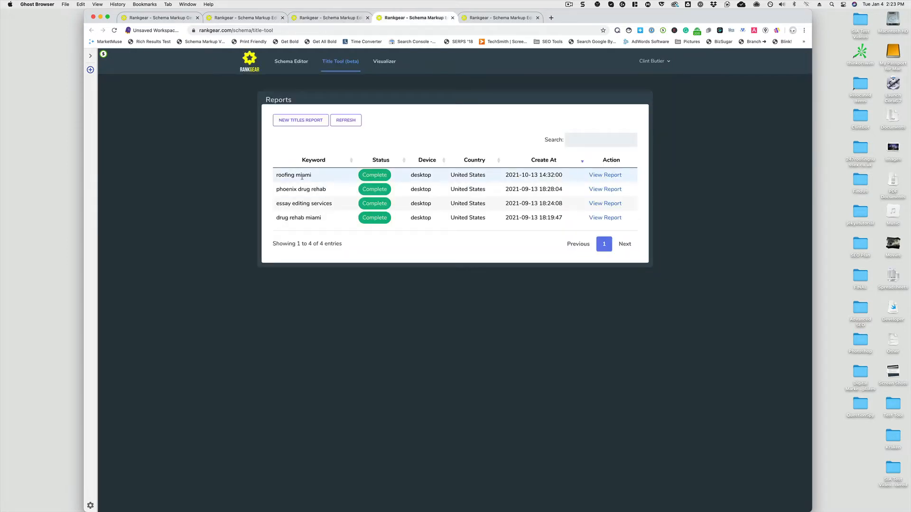
{"action": "left_click", "coordinate": [603, 175]}
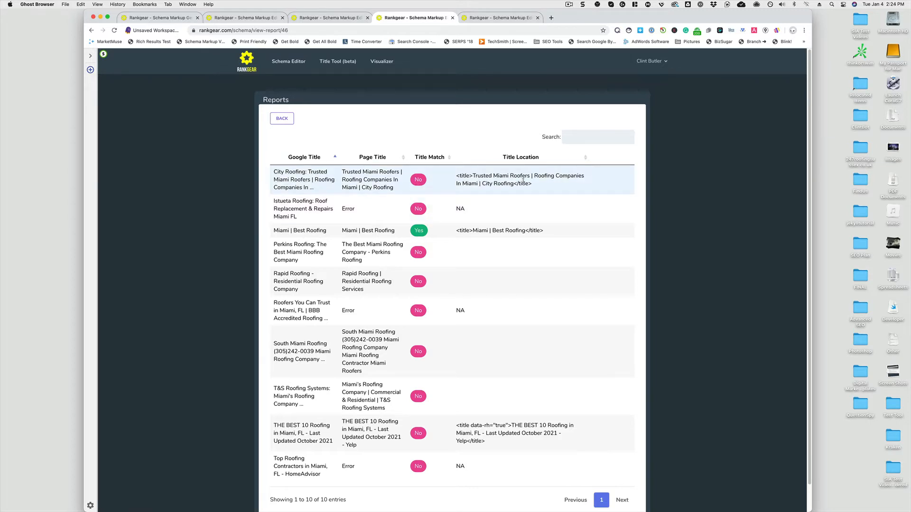
{"action": "left_click_drag", "start_coordinate": [537, 189], "coordinate": [452, 177]}
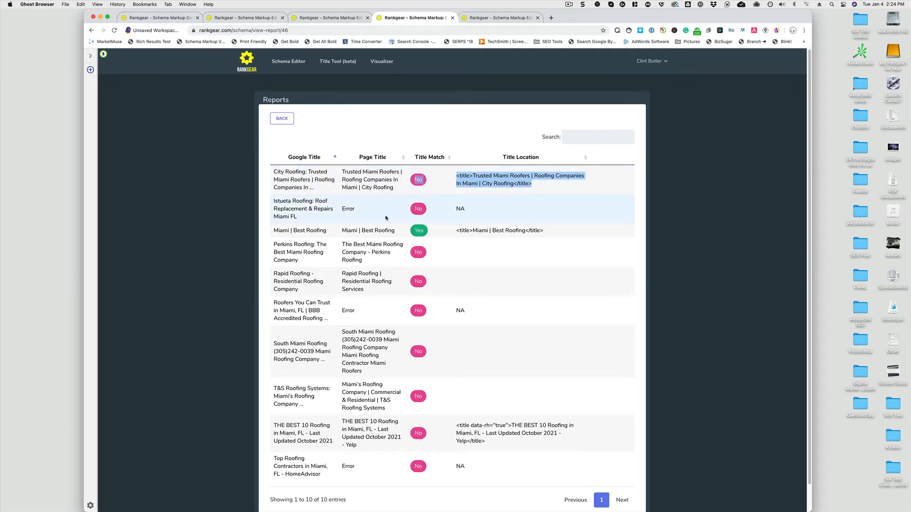
{"action": "left_click", "coordinate": [563, 259]}
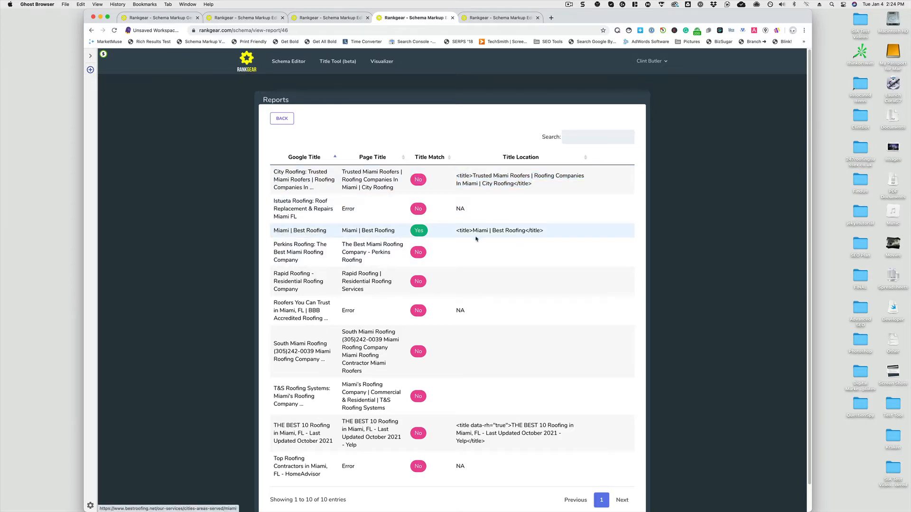
{"action": "scroll", "coordinate": [524, 246], "scroll_direction": "down", "scroll_amount": 1}
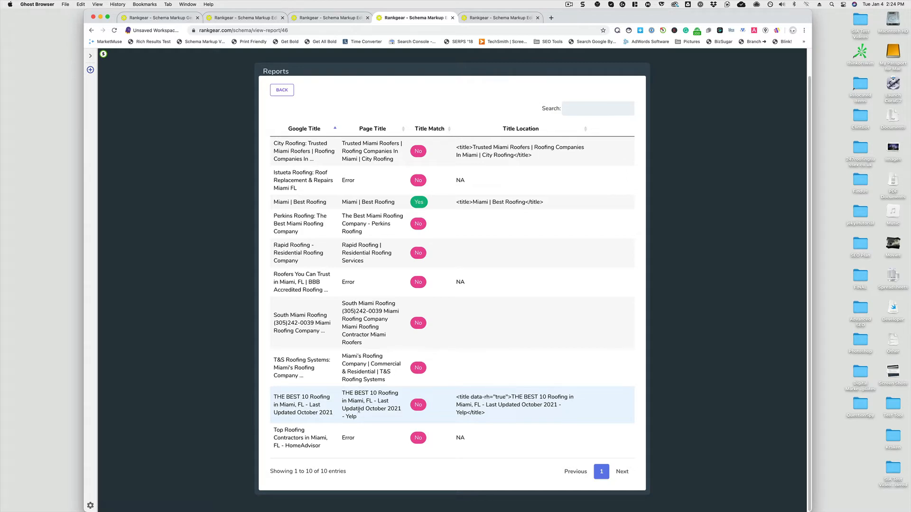
{"action": "left_click_drag", "start_coordinate": [361, 420], "coordinate": [342, 419]}
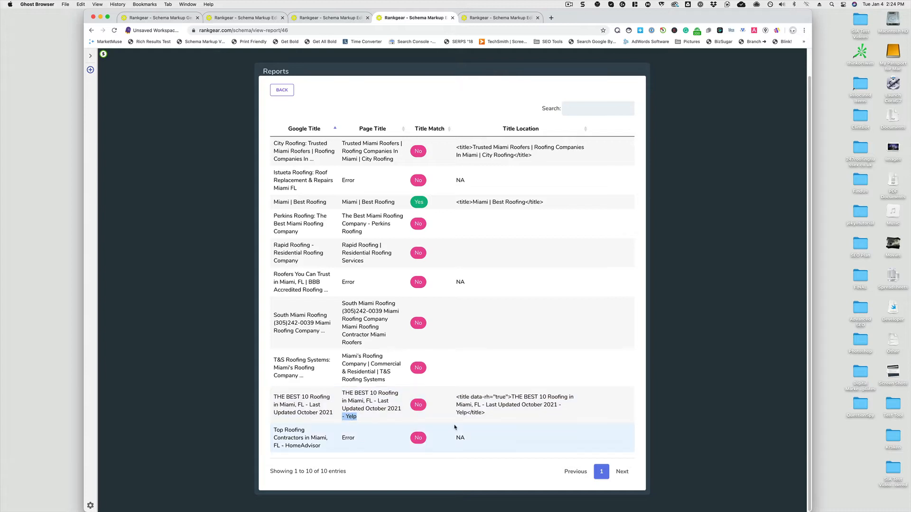
{"action": "scroll", "coordinate": [446, 400], "scroll_direction": "up", "scroll_amount": 1}
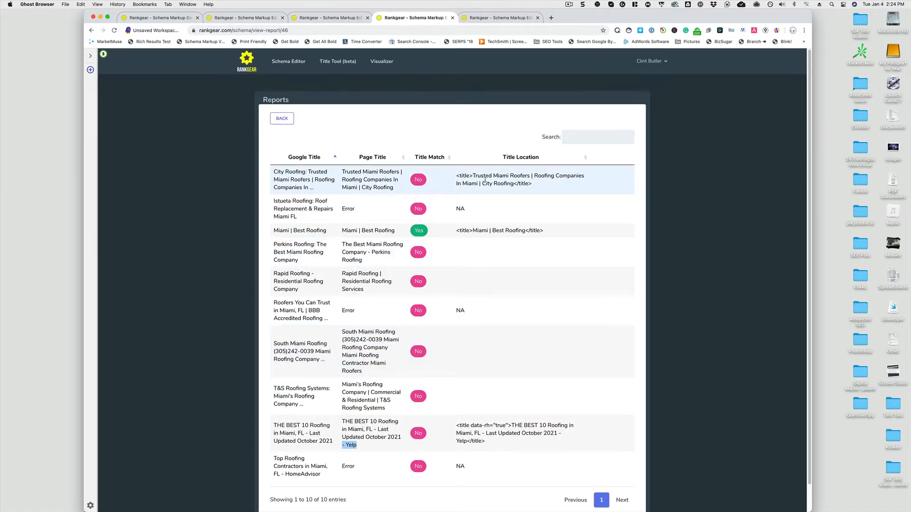
Look over the empty Schema Graph page in the Visualizer
{"action": "left_click", "coordinate": [452, 18]}
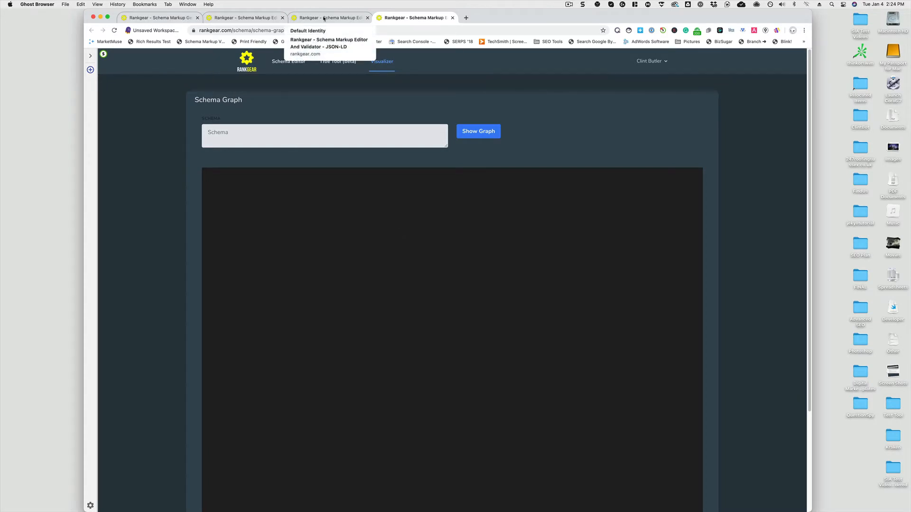
{"action": "scroll", "coordinate": [506, 268], "scroll_direction": "down", "scroll_amount": 3}
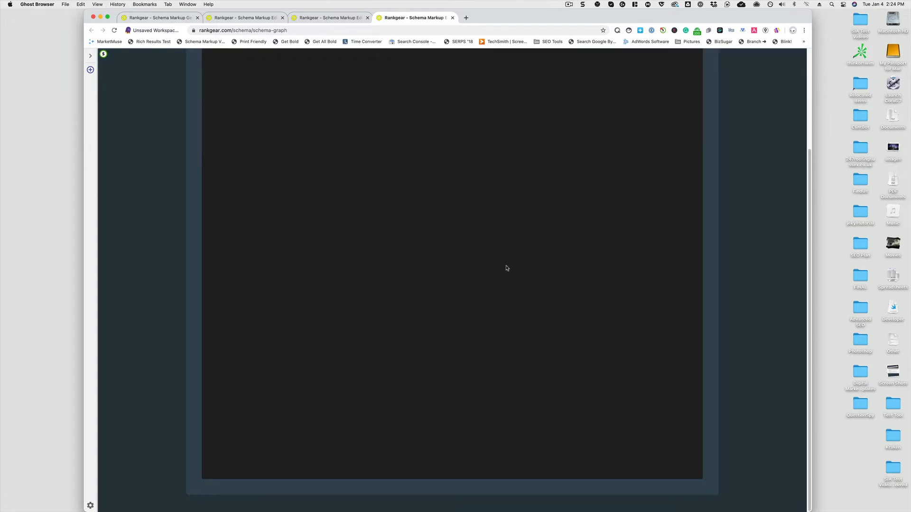
{"action": "scroll", "coordinate": [506, 266], "scroll_direction": "up", "scroll_amount": 3}
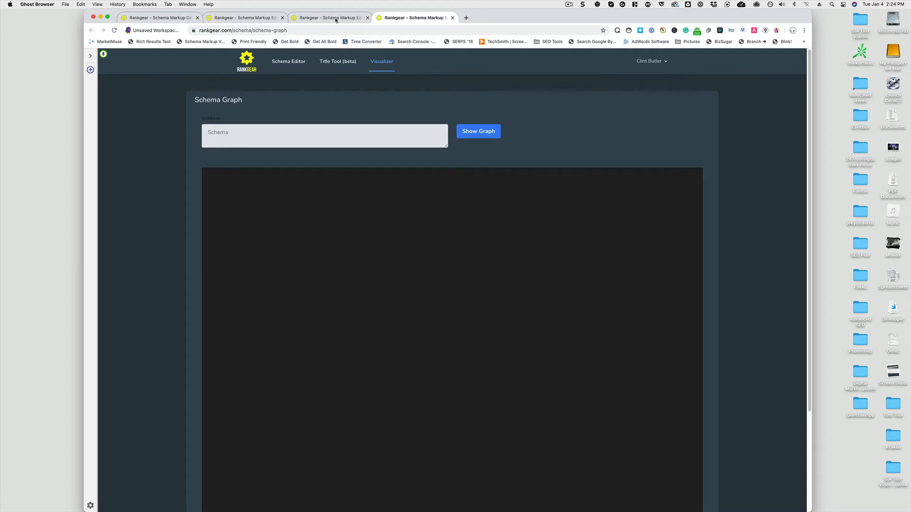
{"action": "scroll", "coordinate": [486, 389], "scroll_direction": "down", "scroll_amount": 1}
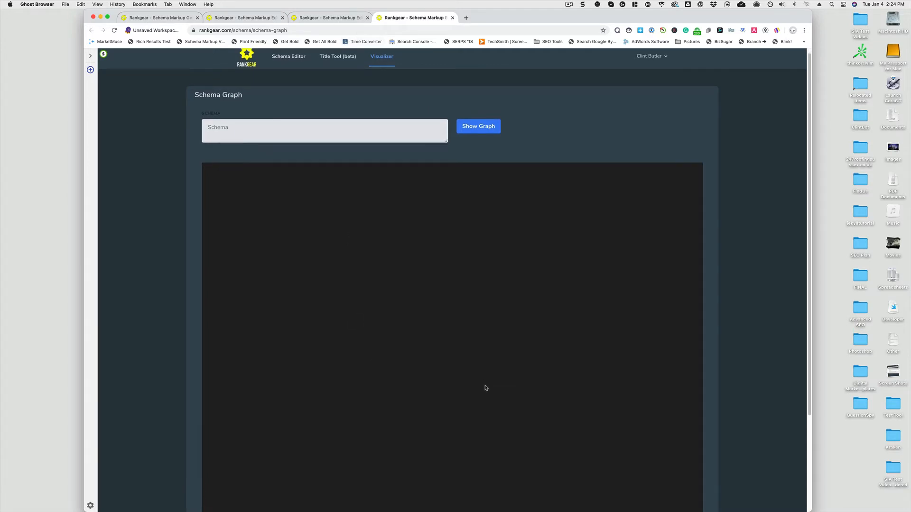
Load the shared Article-writing-guide template into the schema markup editor
{"action": "left_click", "coordinate": [328, 20]}
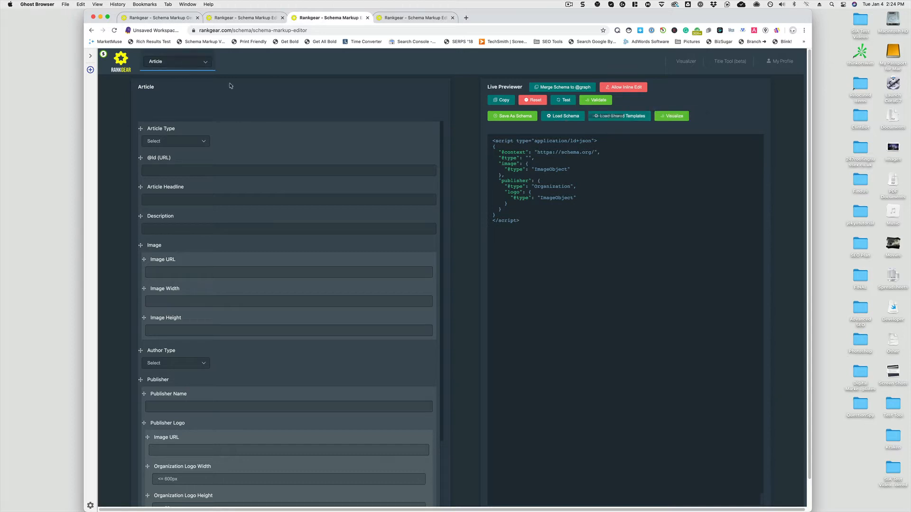
{"action": "left_click", "coordinate": [625, 117]}
{"action": "left_click", "coordinate": [460, 140]}
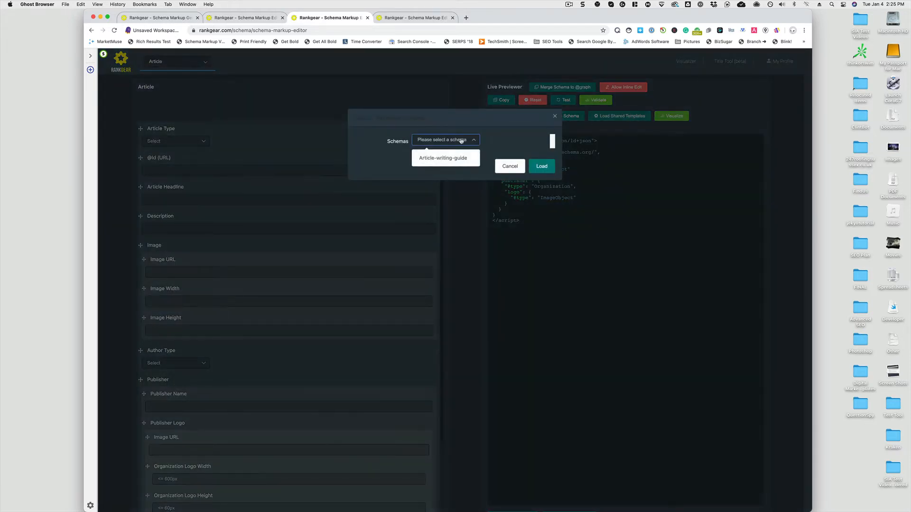
{"action": "left_click", "coordinate": [455, 158]}
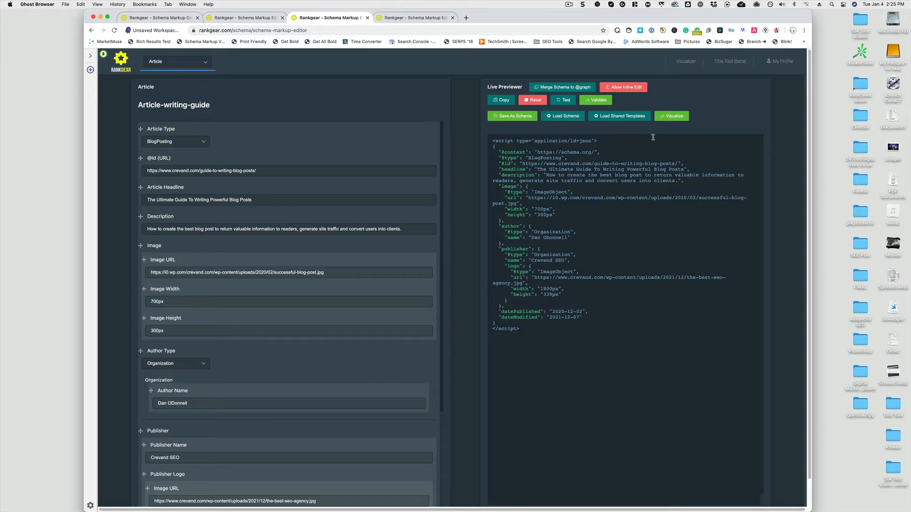
Visualize the loaded schema as a graph and enlarge it
{"action": "left_click", "coordinate": [671, 116]}
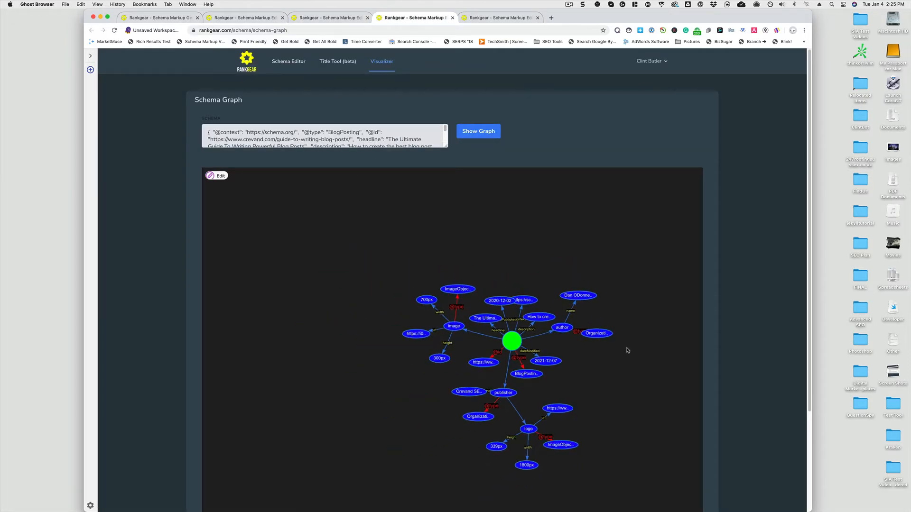
{"action": "scroll", "coordinate": [627, 350], "scroll_direction": "up", "scroll_amount": 5}
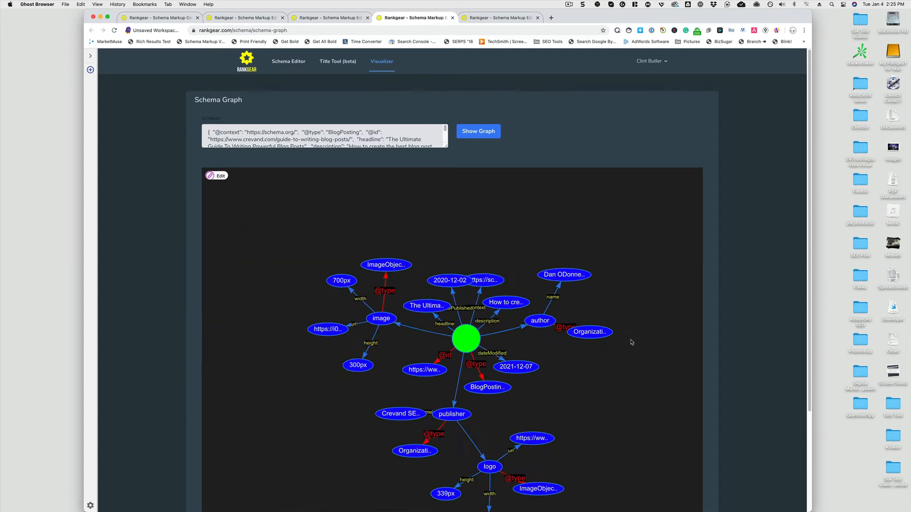
{"action": "scroll", "coordinate": [631, 342], "scroll_direction": "up", "scroll_amount": 2}
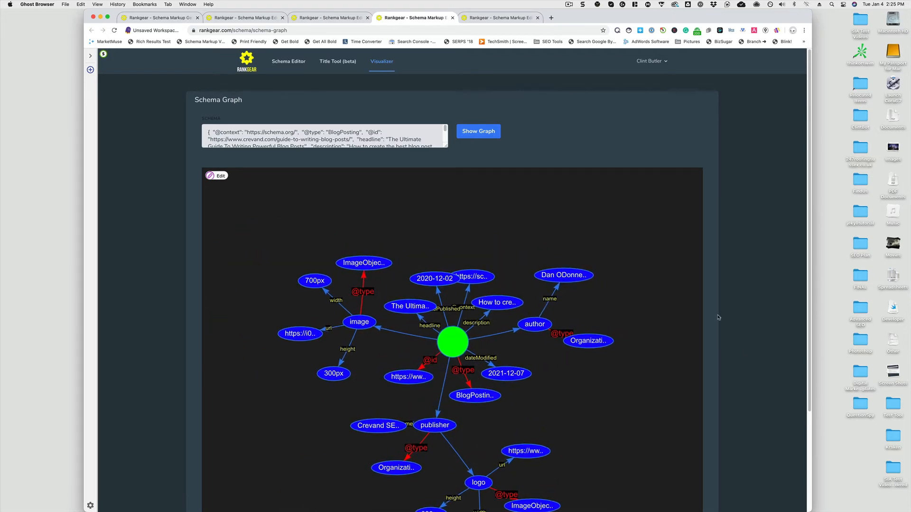
{"action": "left_click_drag", "start_coordinate": [666, 295], "coordinate": [659, 223]}
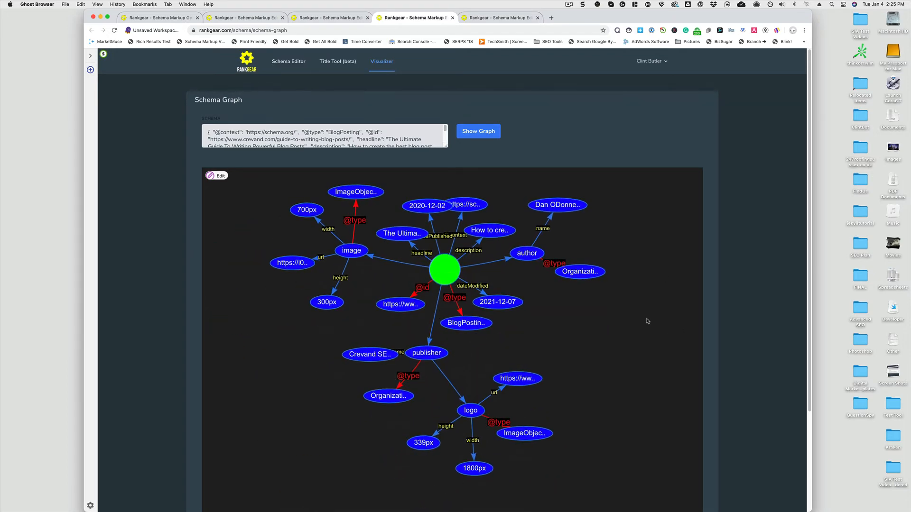
{"action": "left_click_drag", "start_coordinate": [638, 296], "coordinate": [636, 325]}
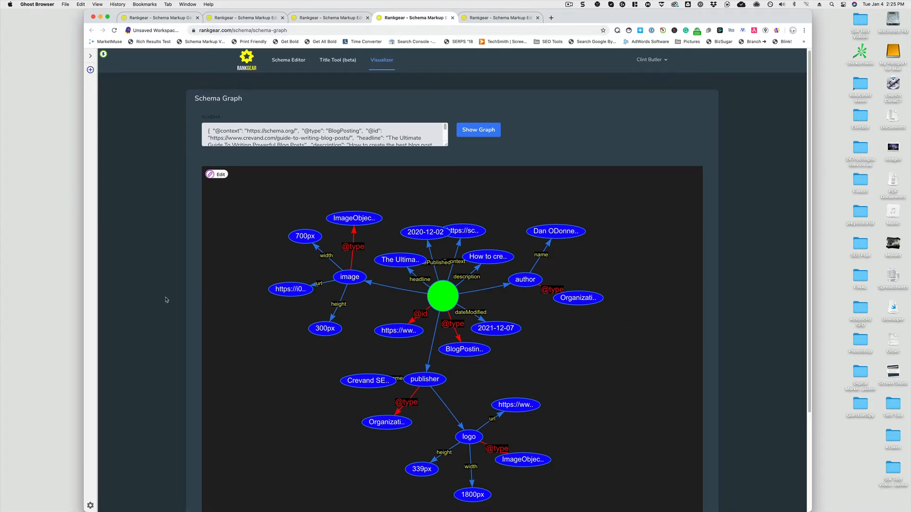
{"action": "scroll", "coordinate": [167, 299], "scroll_direction": "down", "scroll_amount": 1}
{"action": "right_click", "coordinate": [320, 296]}
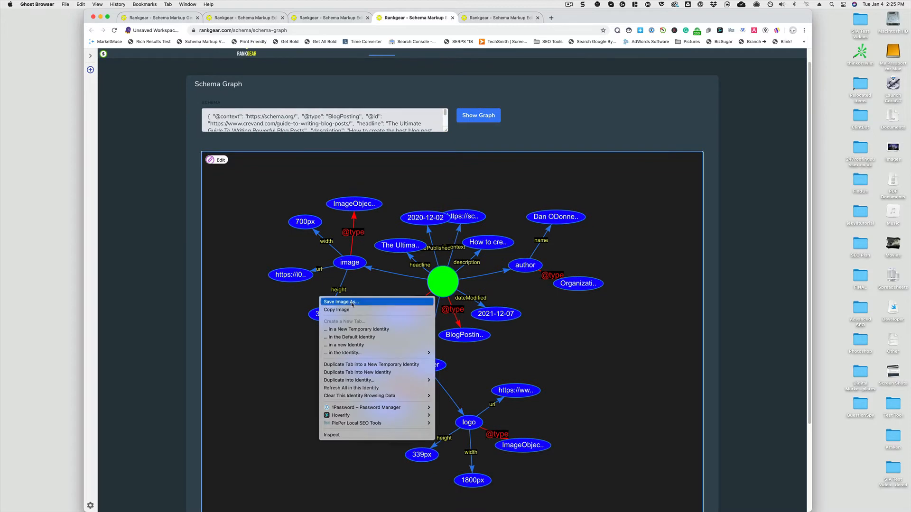
{"action": "left_click", "coordinate": [654, 334]}
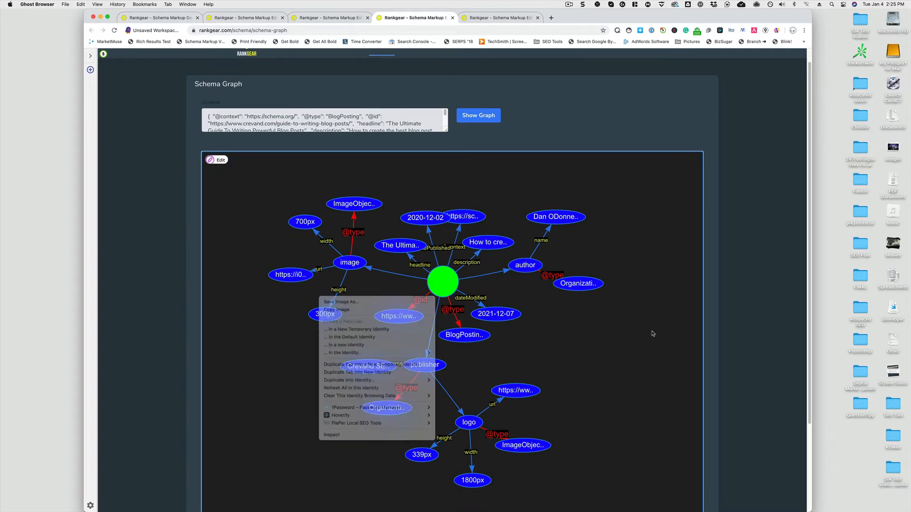
Examine the nodes and links of the schema graph
{"action": "scroll", "coordinate": [721, 335], "scroll_direction": "down", "scroll_amount": 3}
{"action": "scroll", "coordinate": [710, 332], "scroll_direction": "up", "scroll_amount": 4}
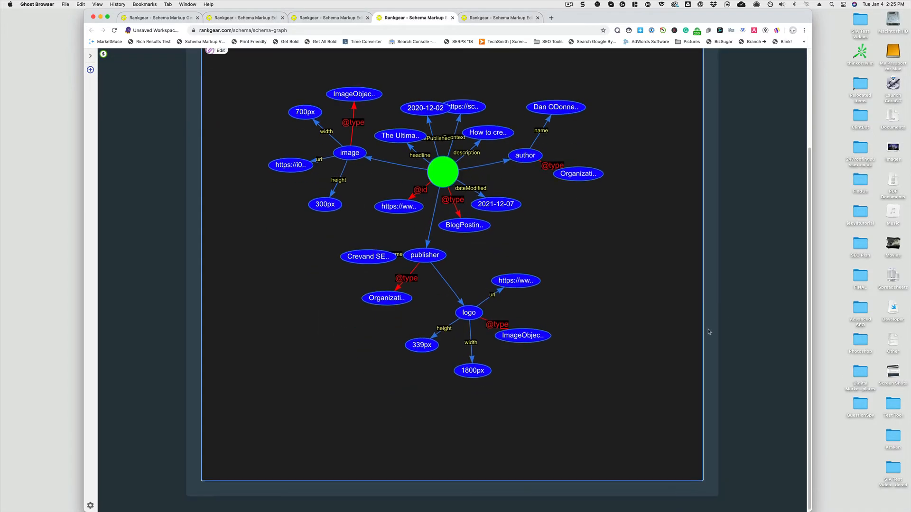
{"action": "scroll", "coordinate": [709, 332], "scroll_direction": "down", "scroll_amount": 9}
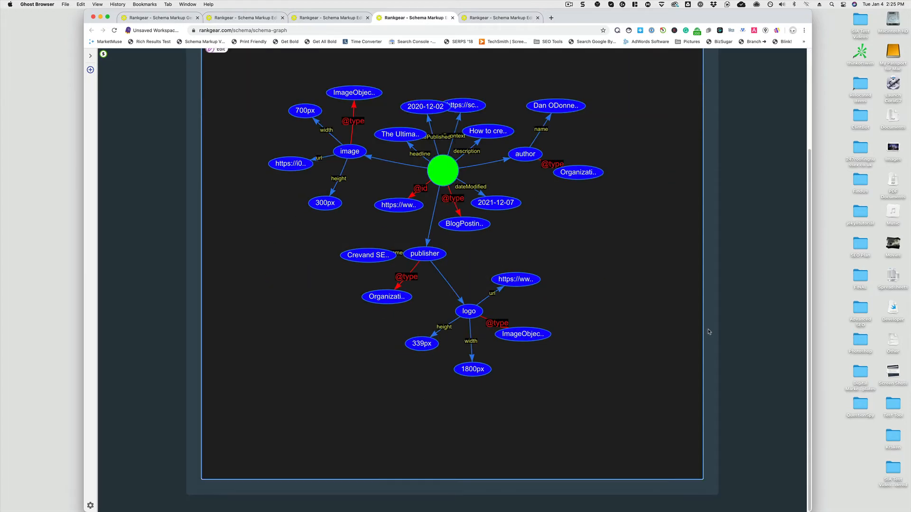
{"action": "scroll", "coordinate": [708, 332], "scroll_direction": "up", "scroll_amount": 9}
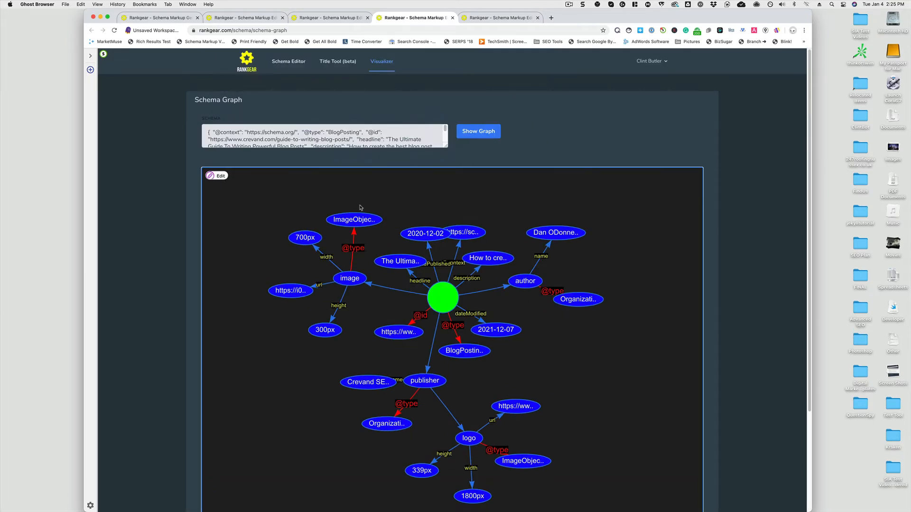
{"action": "scroll", "coordinate": [406, 205], "scroll_direction": "up", "scroll_amount": 5}
{"action": "scroll", "coordinate": [404, 210], "scroll_direction": "down", "scroll_amount": 5}
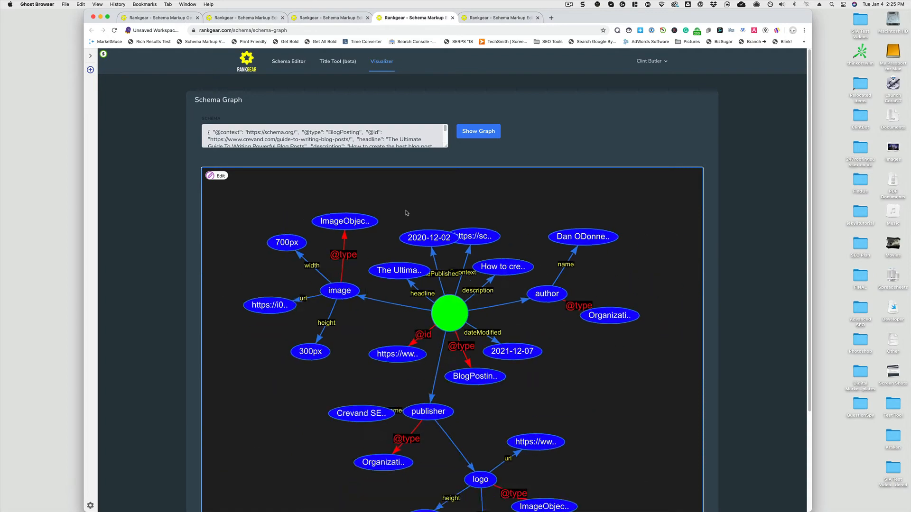
Save the schema graph image as a PNG file named download
{"action": "scroll", "coordinate": [174, 313], "scroll_direction": "down", "scroll_amount": 9}
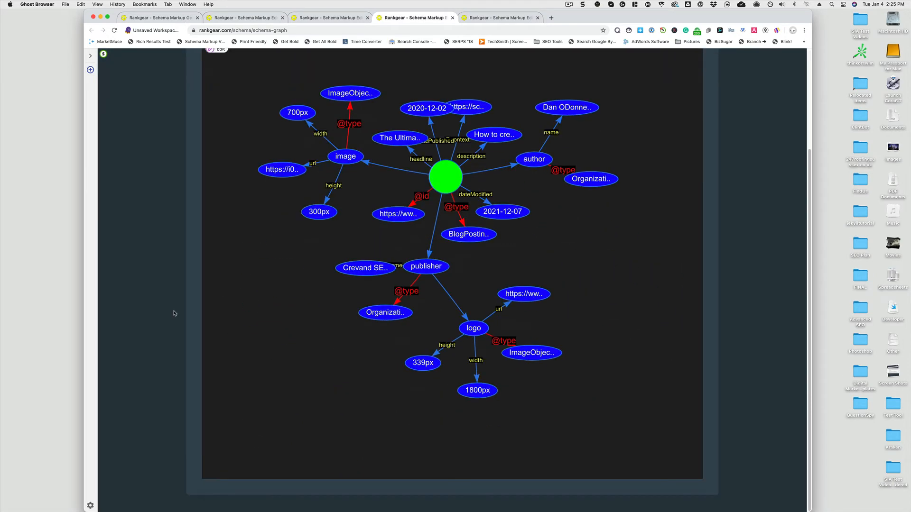
{"action": "left_click_drag", "start_coordinate": [738, 18], "coordinate": [737, 17]}
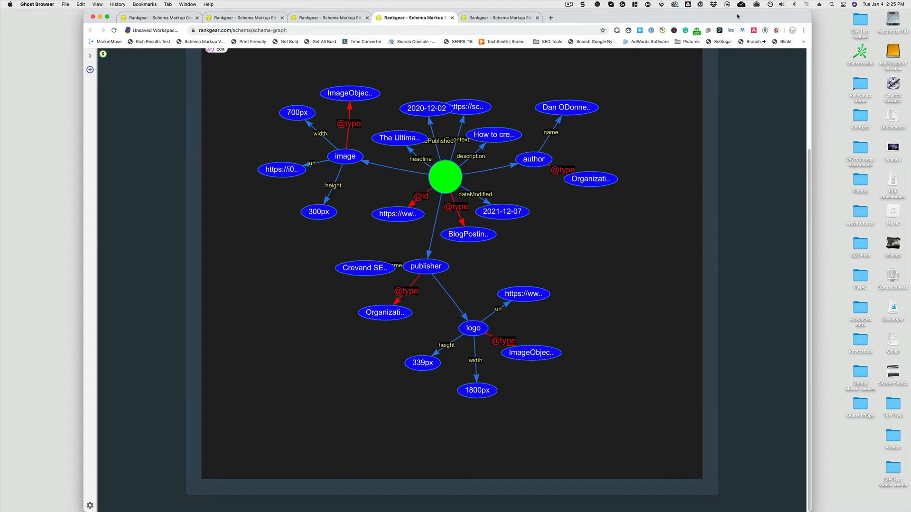
{"action": "right_click", "coordinate": [655, 225]}
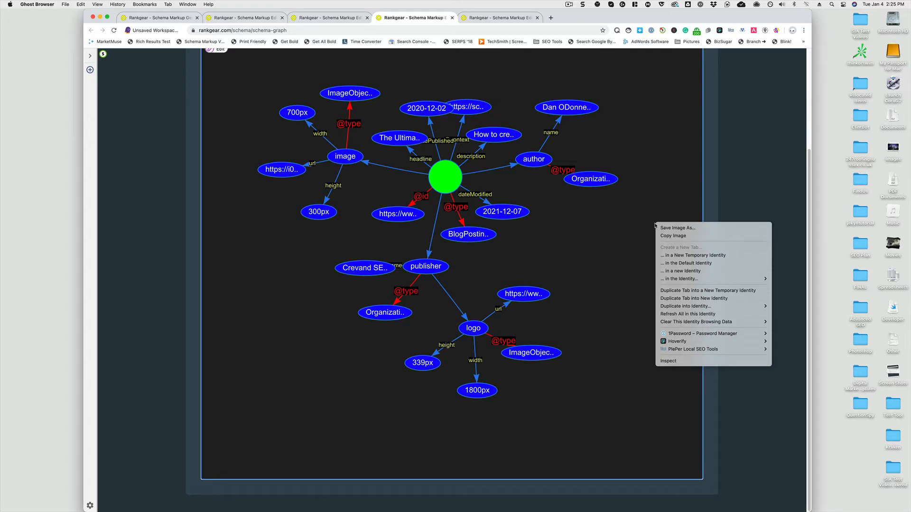
{"action": "left_click", "coordinate": [619, 232]}
{"action": "right_click", "coordinate": [619, 231]}
{"action": "left_click", "coordinate": [635, 236]}
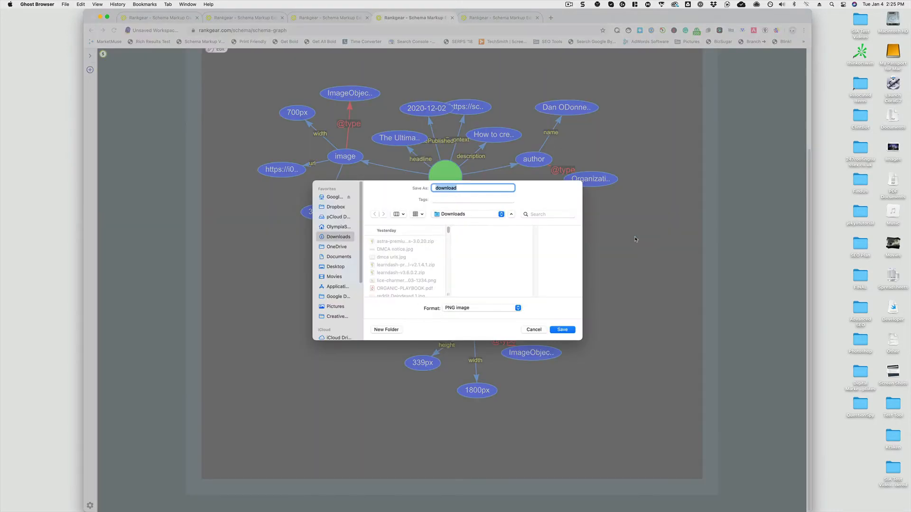
{"action": "left_click", "coordinate": [555, 328]}
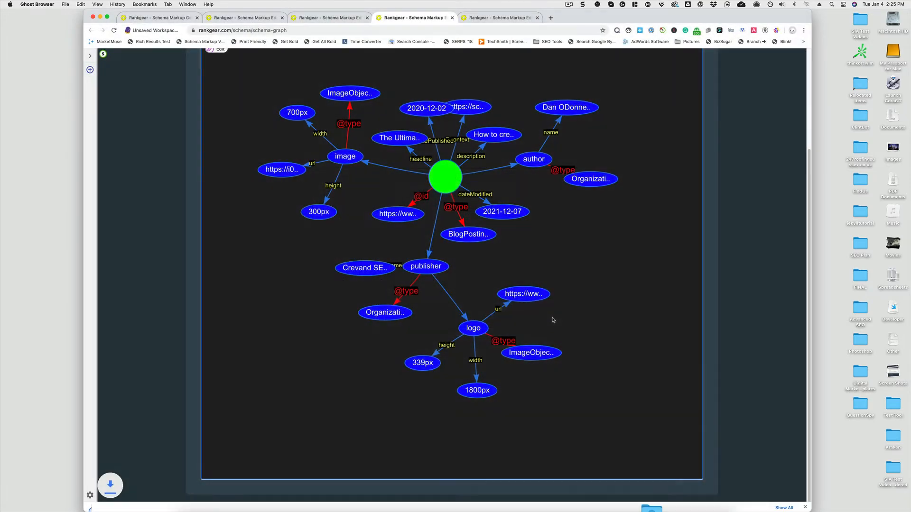
Open the downloaded graph image for review, close it, and return to the schema markup editor
{"action": "left_click", "coordinate": [118, 501]}
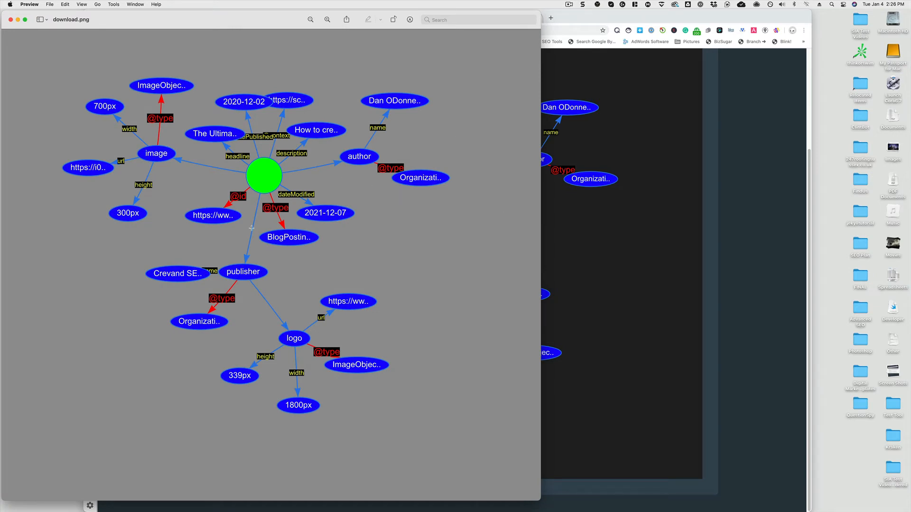
{"action": "left_click", "coordinate": [10, 20]}
{"action": "scroll", "coordinate": [194, 247], "scroll_direction": "up", "scroll_amount": 5}
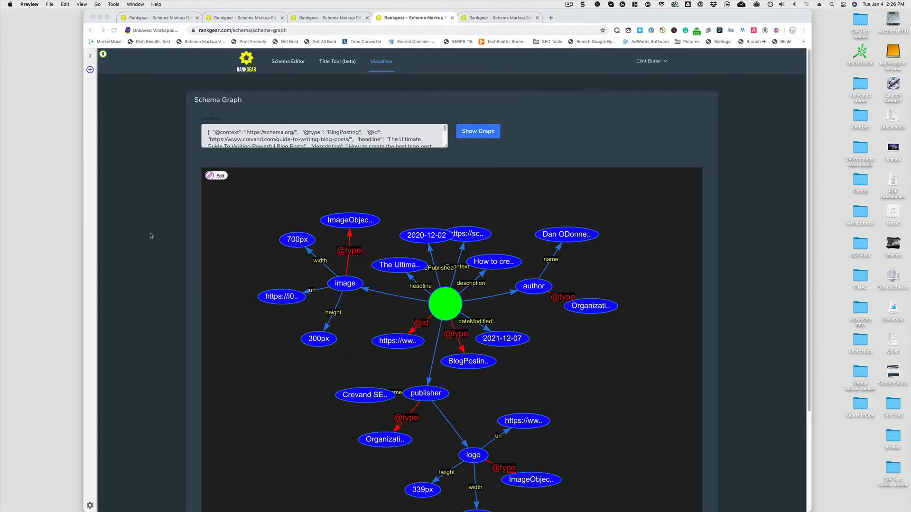
{"action": "scroll", "coordinate": [151, 236], "scroll_direction": "down", "scroll_amount": 5}
{"action": "scroll", "coordinate": [151, 236], "scroll_direction": "up", "scroll_amount": 5}
{"action": "left_click", "coordinate": [452, 18]}
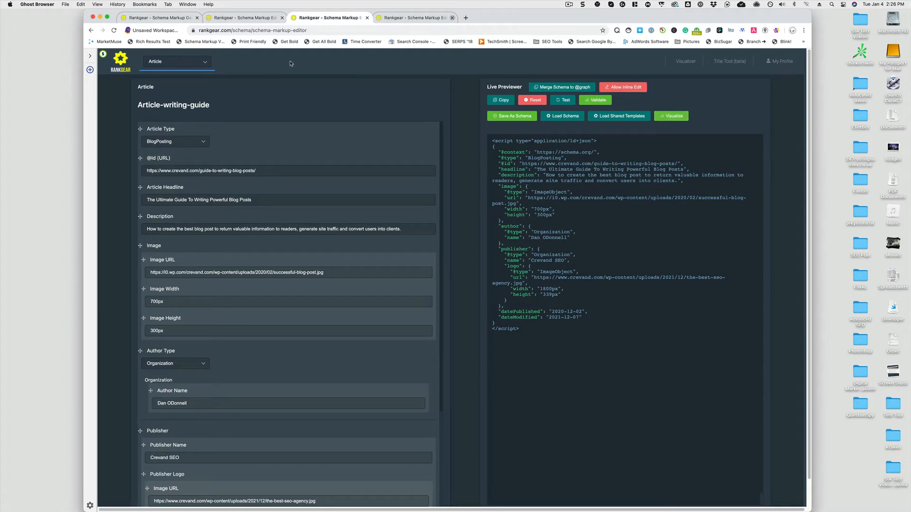
Browse the list of available schema types and look over the loaded article form
{"action": "left_click", "coordinate": [199, 62]}
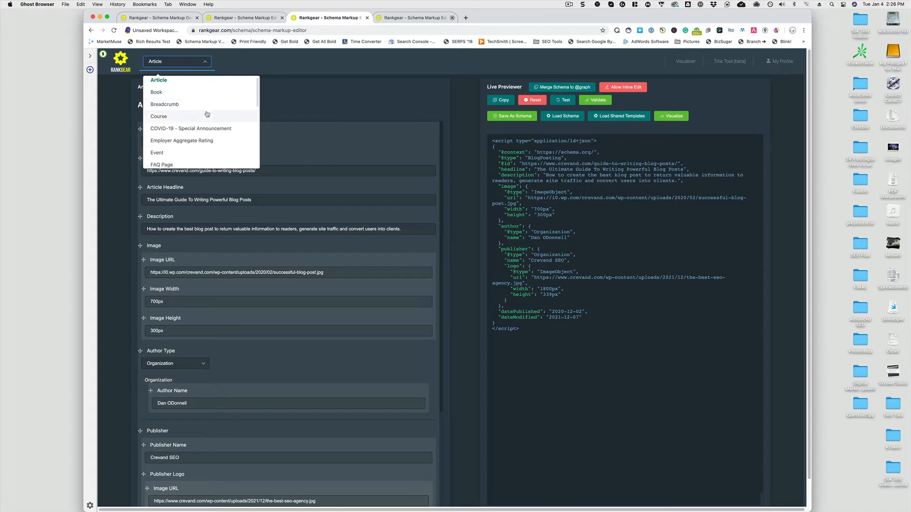
{"action": "scroll", "coordinate": [207, 112], "scroll_direction": "down", "scroll_amount": 1}
{"action": "scroll", "coordinate": [207, 112], "scroll_direction": "down", "scroll_amount": 6}
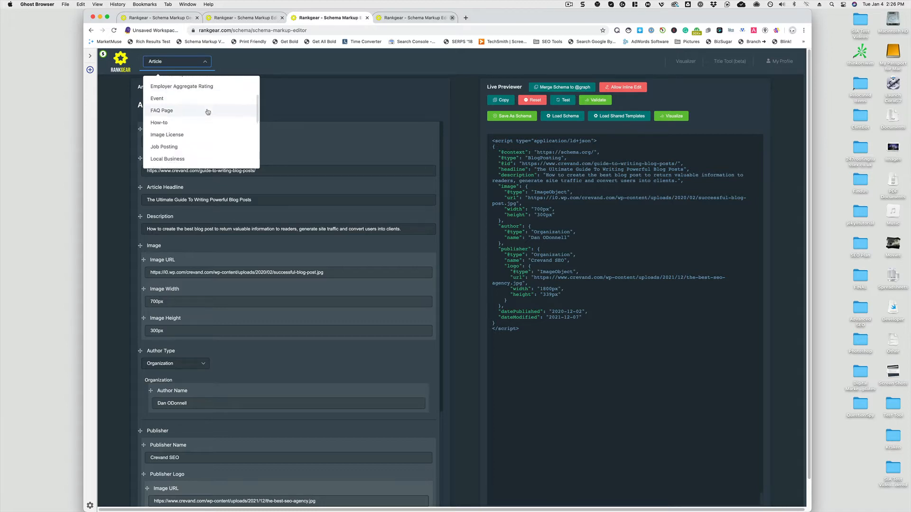
{"action": "scroll", "coordinate": [207, 111], "scroll_direction": "down", "scroll_amount": 5}
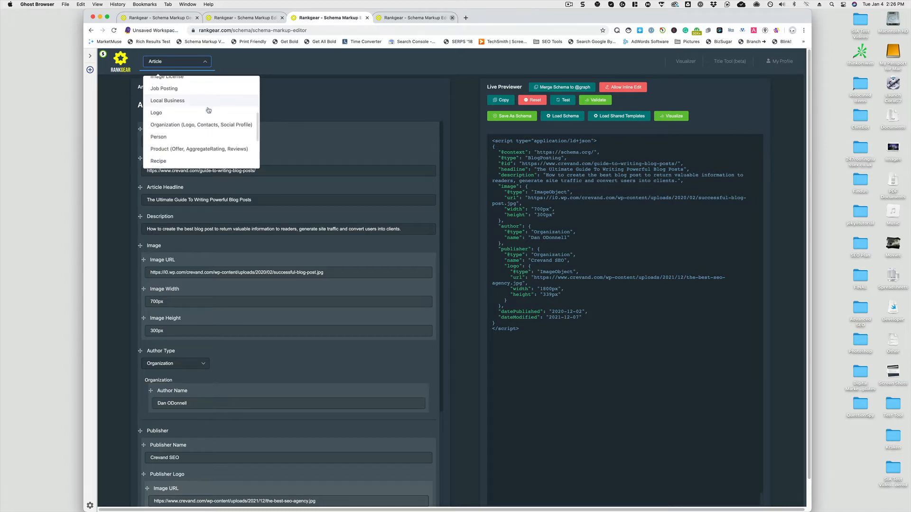
{"action": "scroll", "coordinate": [208, 110], "scroll_direction": "down", "scroll_amount": 5}
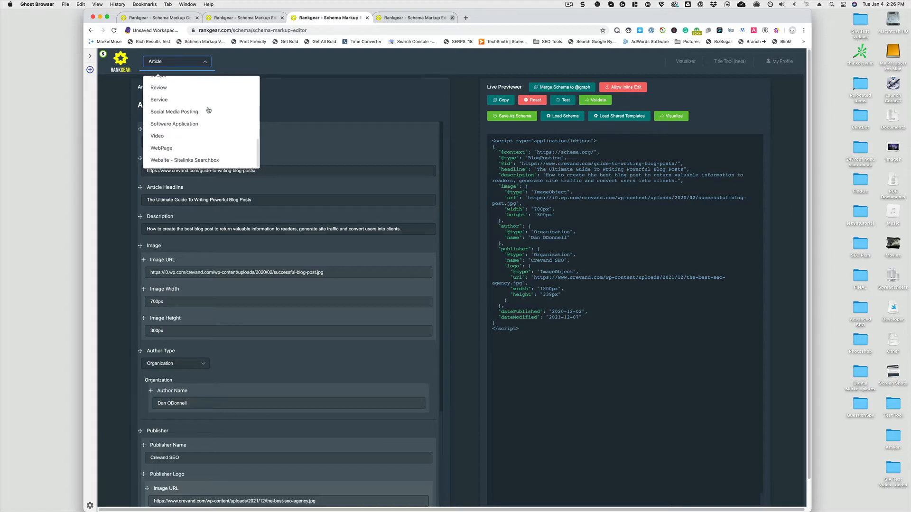
{"action": "scroll", "coordinate": [223, 107], "scroll_direction": "up", "scroll_amount": 15}
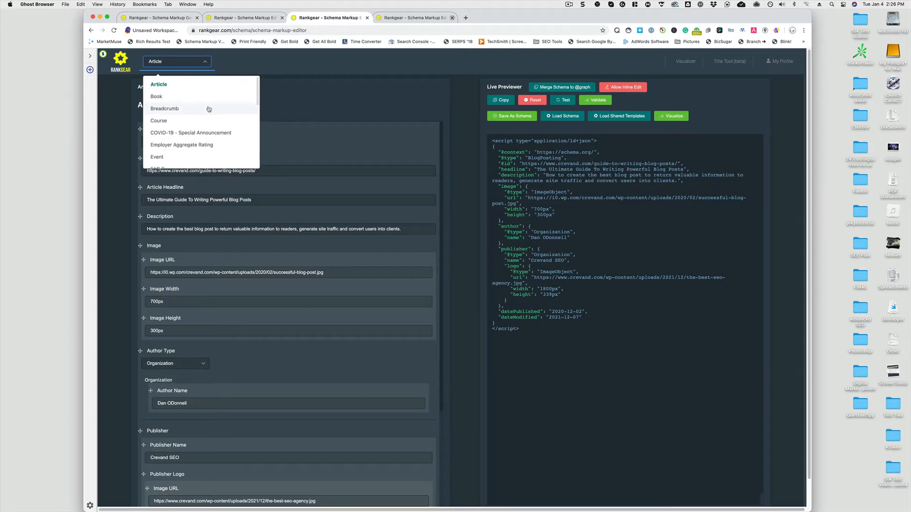
{"action": "left_click", "coordinate": [291, 98]}
{"action": "scroll", "coordinate": [342, 283], "scroll_direction": "down", "scroll_amount": 6}
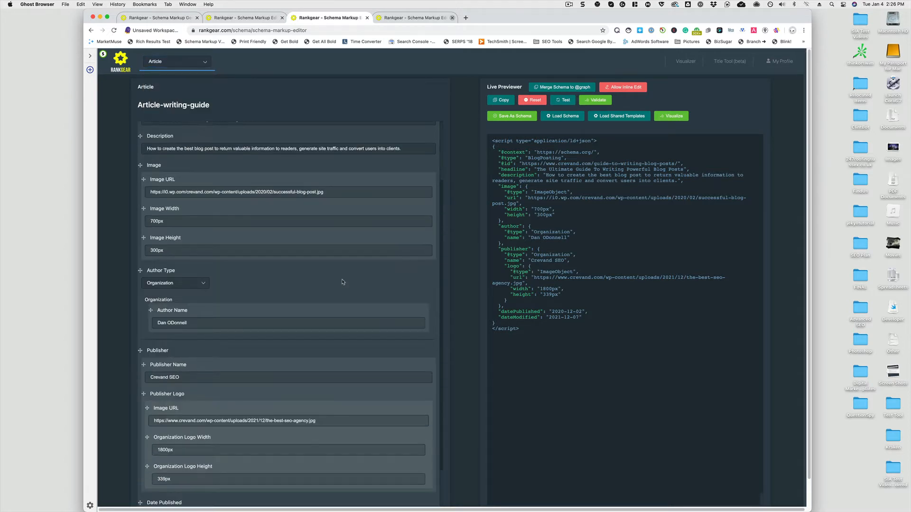
{"action": "scroll", "coordinate": [305, 246], "scroll_direction": "up", "scroll_amount": 6}
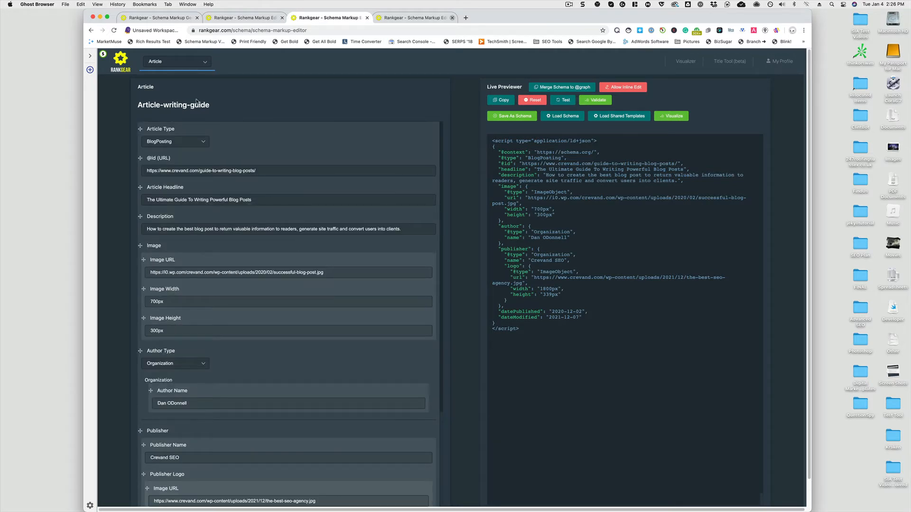
Reset the schema code in the editor, confirming the irreversible reset
{"action": "left_click", "coordinate": [532, 99]}
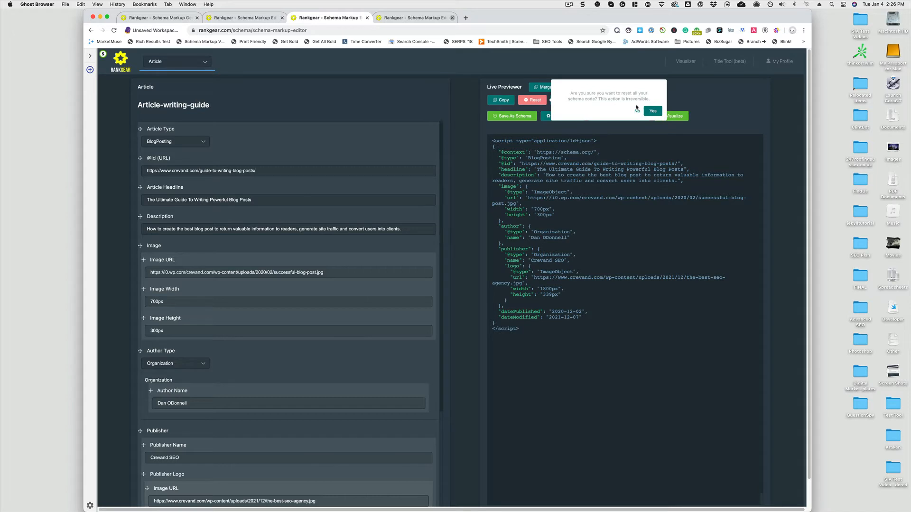
{"action": "left_click", "coordinate": [652, 112]}
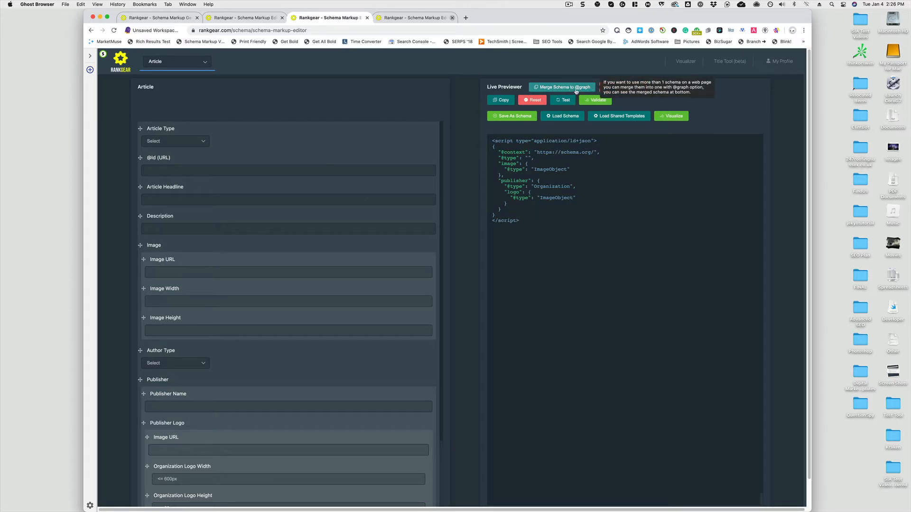
Send the schema to Google's Rich Results Test and to the Schema Markup Validator
{"action": "left_click", "coordinate": [576, 89]}
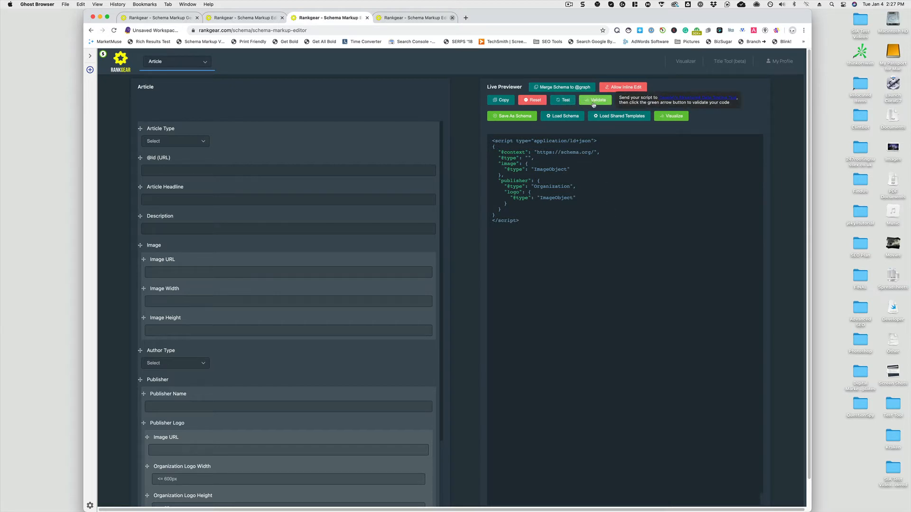
{"action": "left_click", "coordinate": [567, 102]}
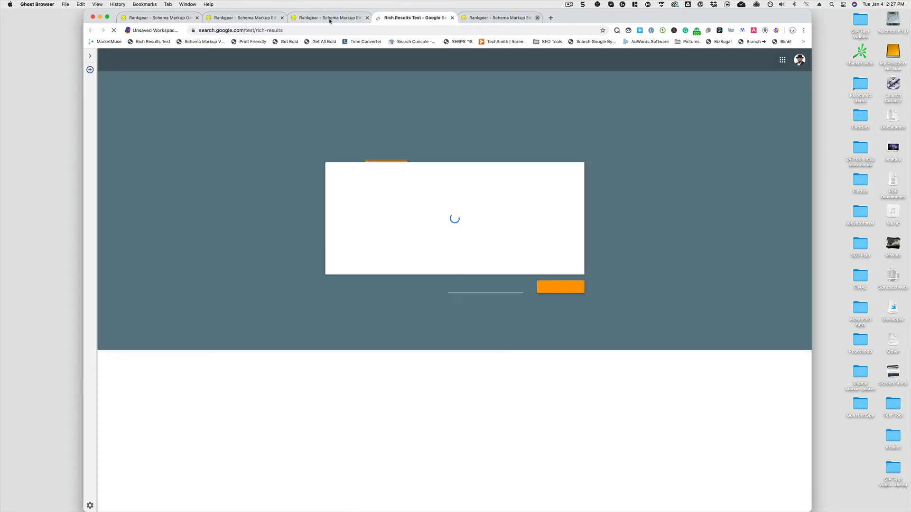
{"action": "left_click", "coordinate": [330, 18]}
{"action": "left_click", "coordinate": [598, 100]}
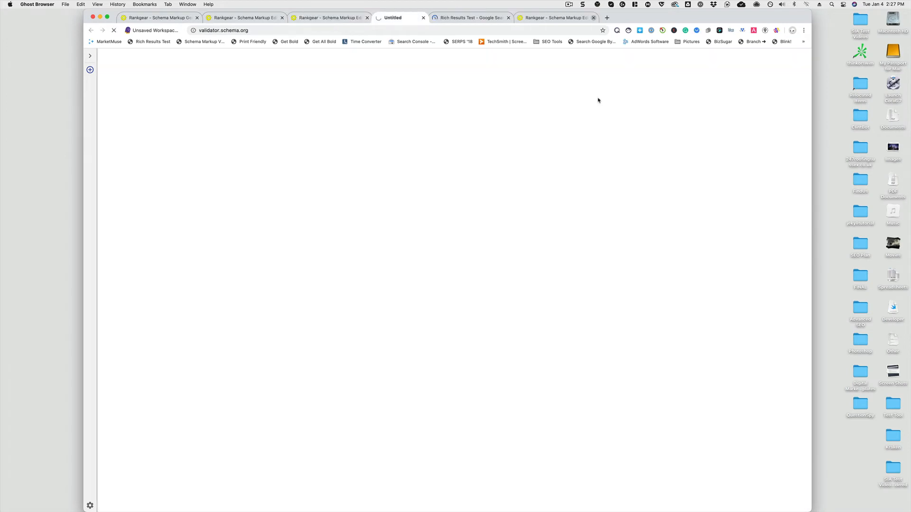
{"action": "left_click", "coordinate": [315, 19]}
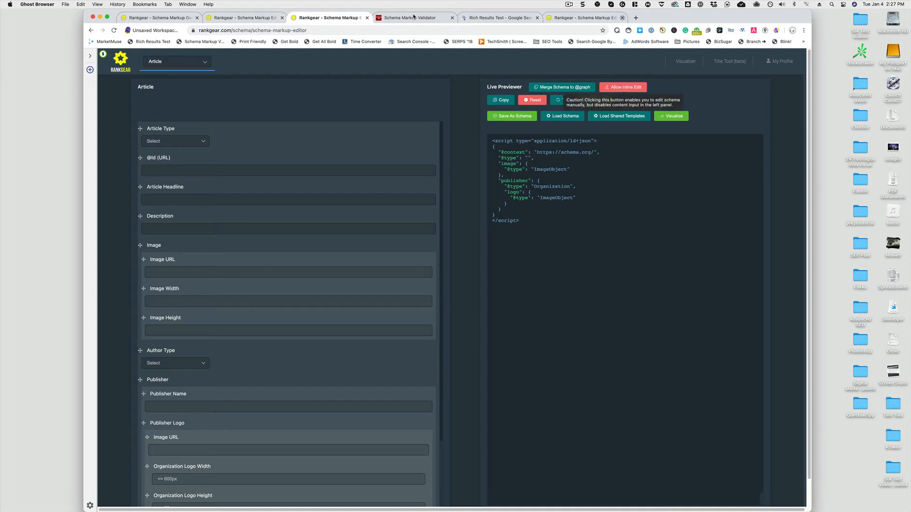
{"action": "left_click", "coordinate": [414, 18]}
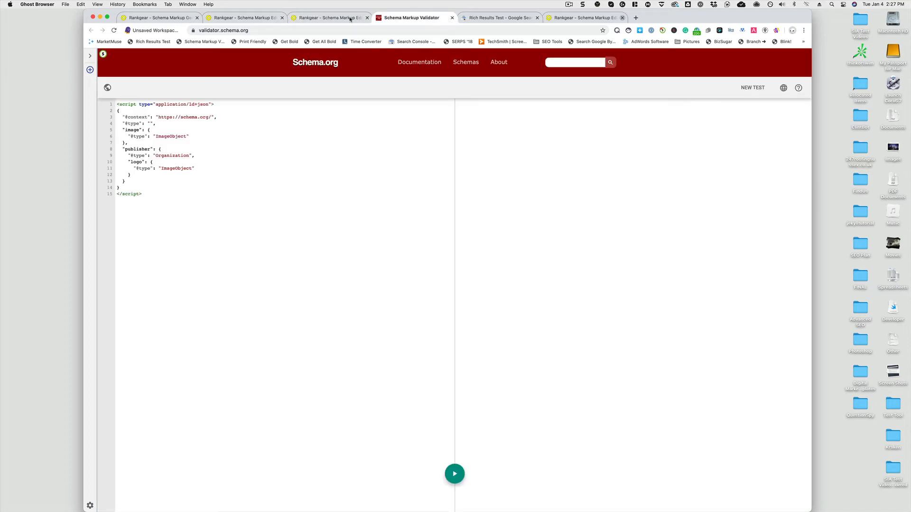
Close the Schema Markup Validator and Rich Results Test tabs and return to the schema editor
{"action": "left_click", "coordinate": [451, 18]}
{"action": "left_click", "coordinate": [435, 22]}
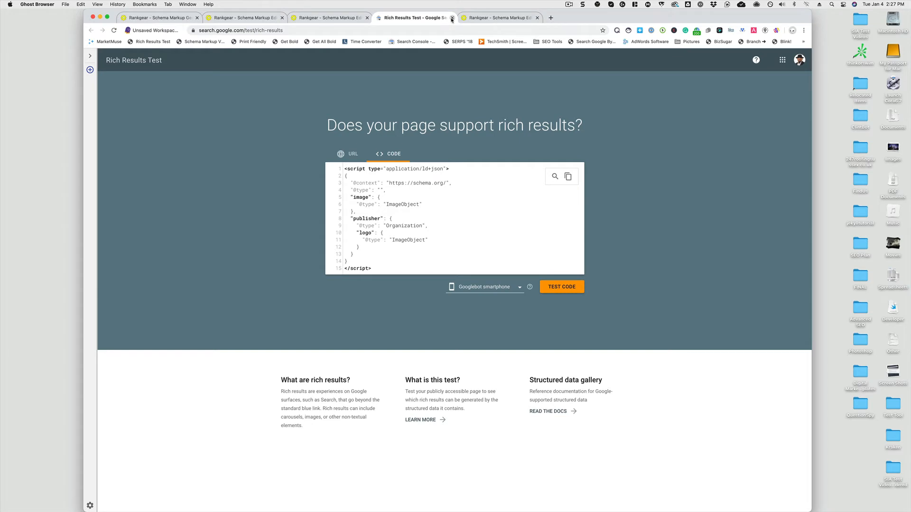
{"action": "left_click", "coordinate": [451, 18]}
{"action": "left_click", "coordinate": [323, 18]}
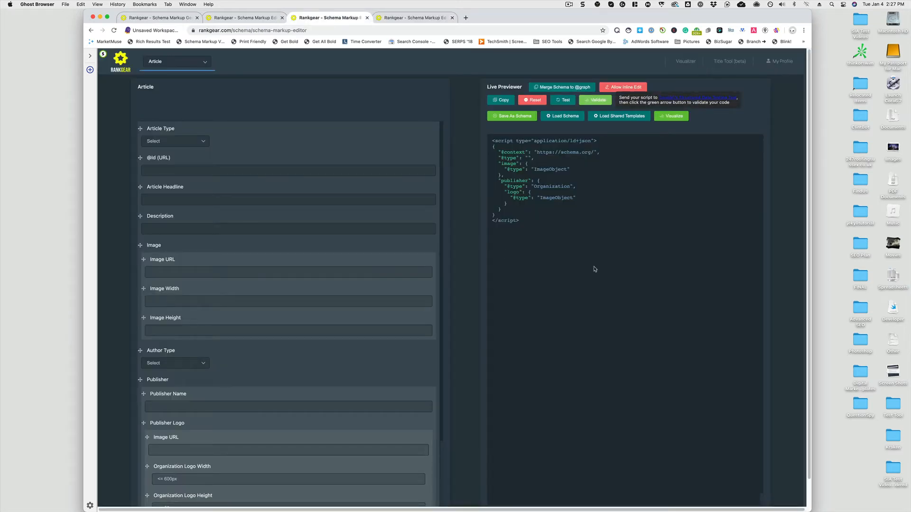
{"action": "left_click", "coordinate": [509, 117]}
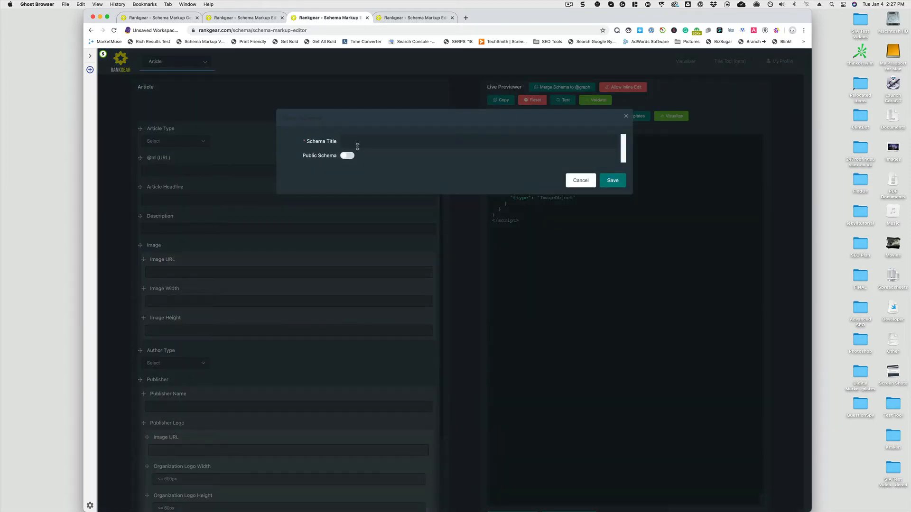
{"action": "left_click", "coordinate": [350, 157]}
{"action": "left_click", "coordinate": [346, 157]}
{"action": "left_click", "coordinate": [351, 156]}
{"action": "left_click", "coordinate": [342, 158]}
{"action": "left_click", "coordinate": [626, 119]}
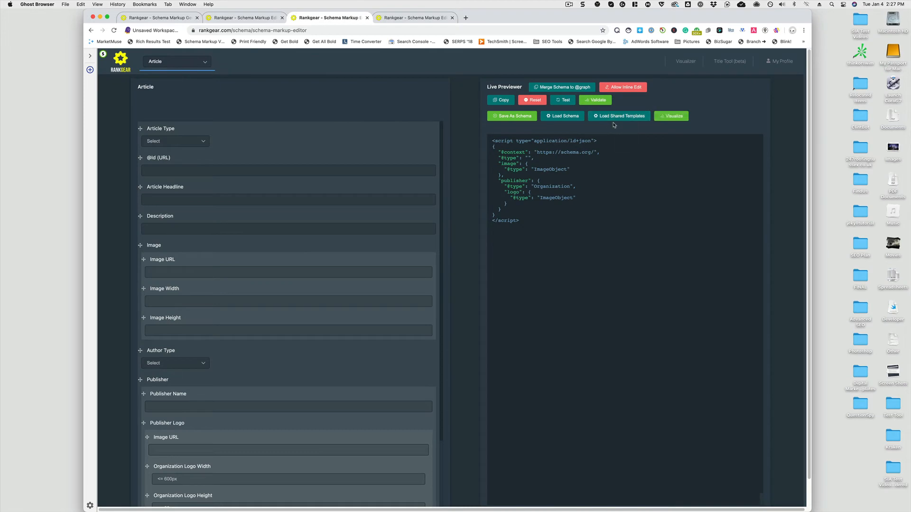
Browse the saved schemas and shared templates available to load, without loading any
{"action": "left_click", "coordinate": [572, 118]}
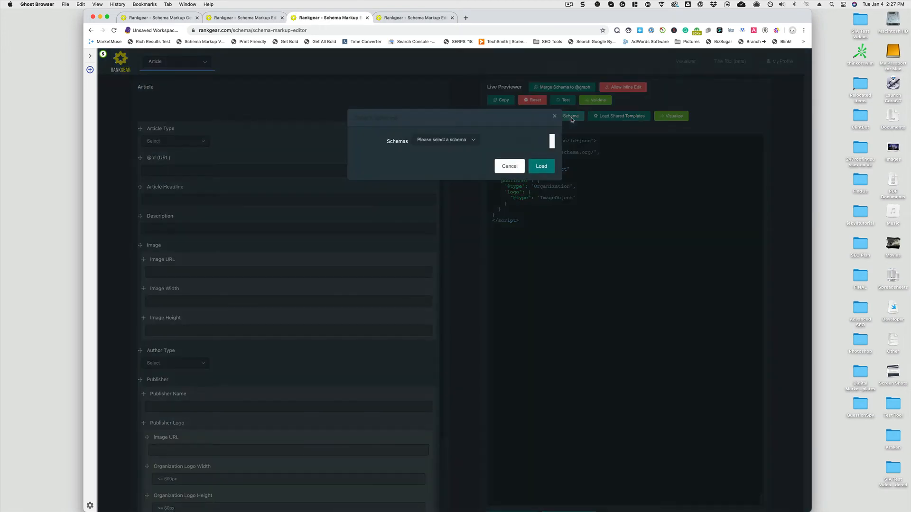
{"action": "left_click", "coordinate": [459, 140]}
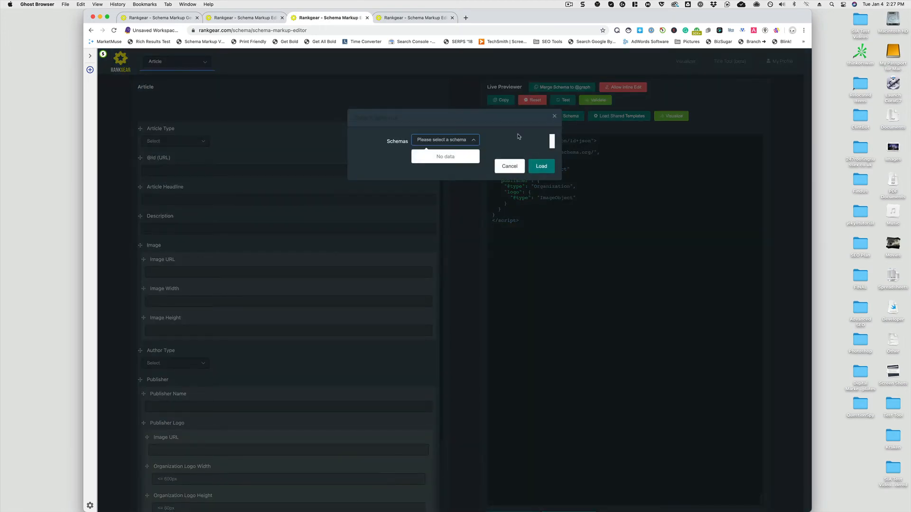
{"action": "left_click", "coordinate": [518, 137]}
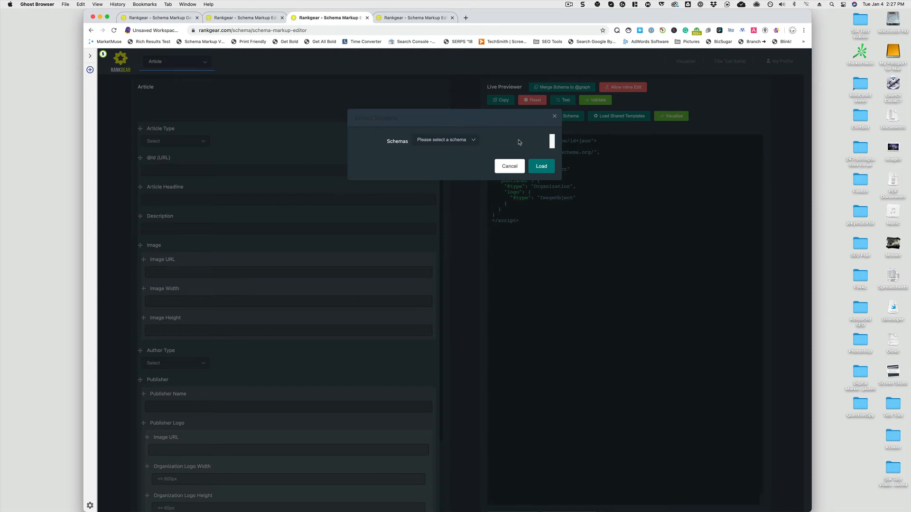
{"action": "left_click", "coordinate": [505, 169]}
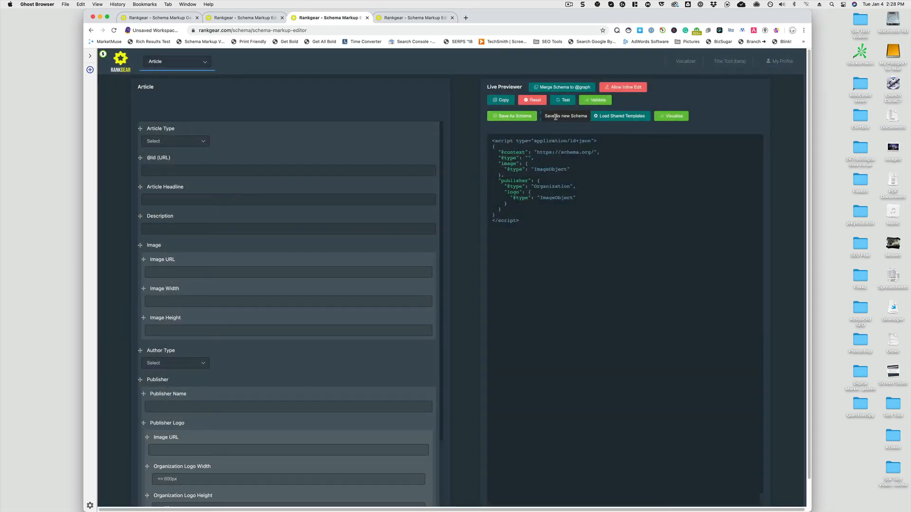
{"action": "left_click", "coordinate": [622, 119]}
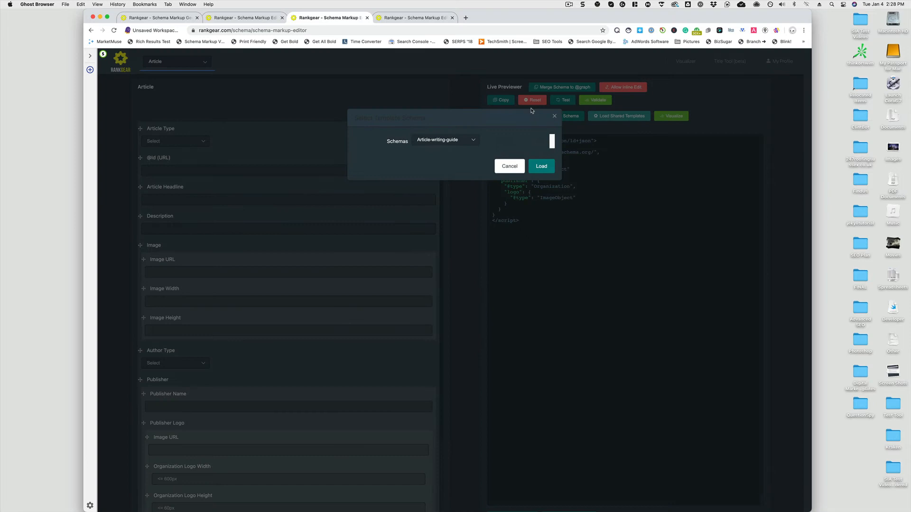
{"action": "left_click", "coordinate": [478, 143]}
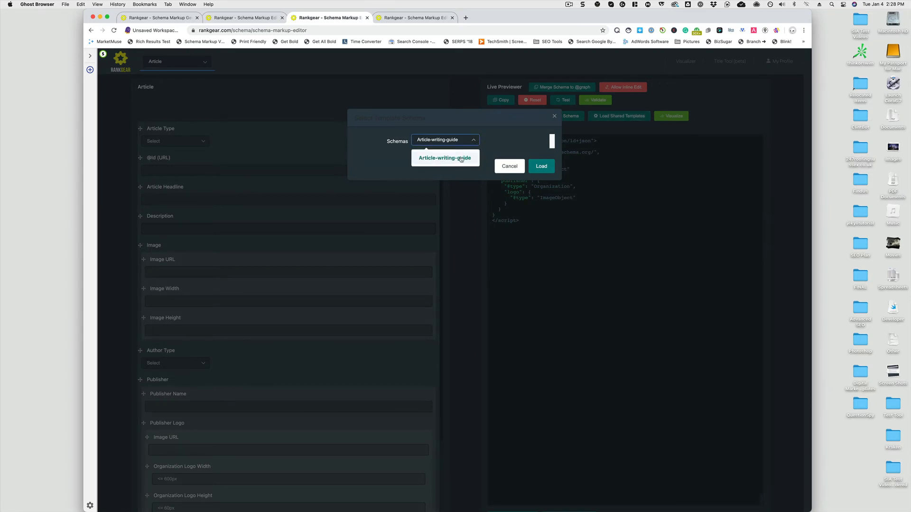
{"action": "left_click", "coordinate": [460, 160]}
{"action": "left_click", "coordinate": [509, 166]}
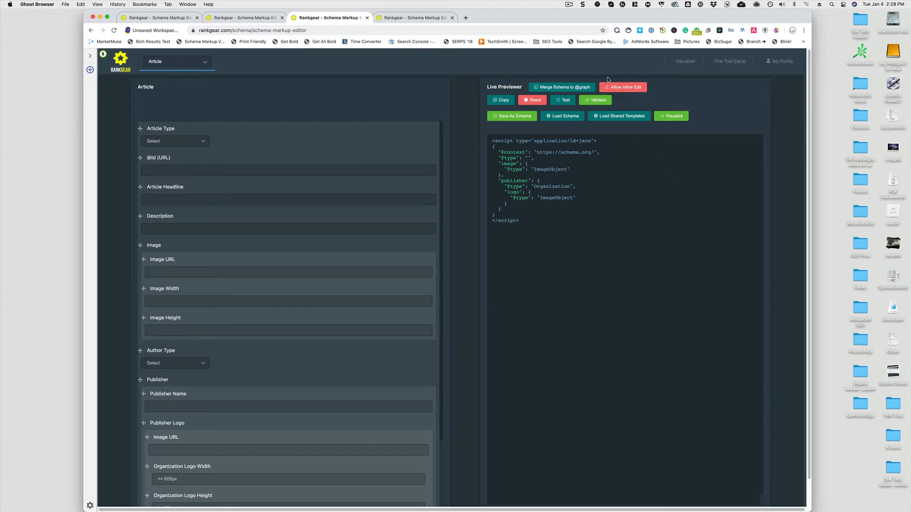
{"action": "scroll", "coordinate": [290, 155], "scroll_direction": "down", "scroll_amount": 2}
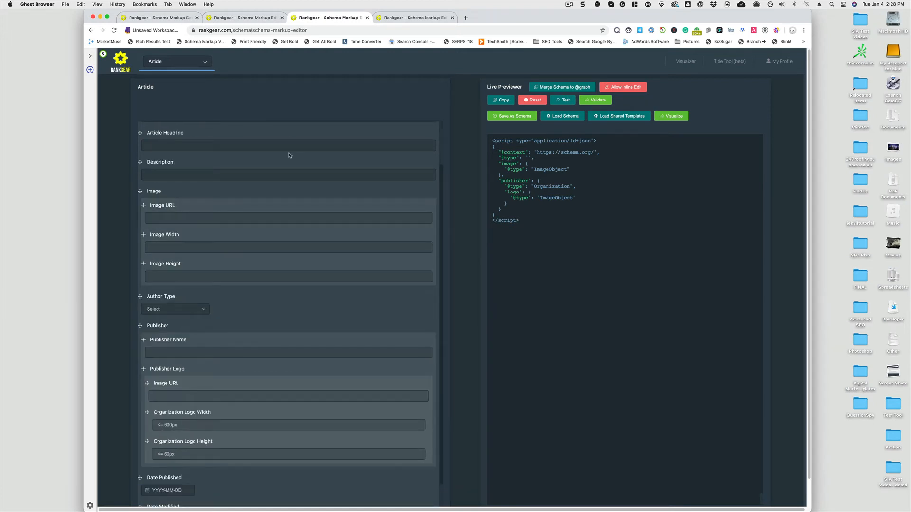
{"action": "scroll", "coordinate": [290, 155], "scroll_direction": "up", "scroll_amount": 2}
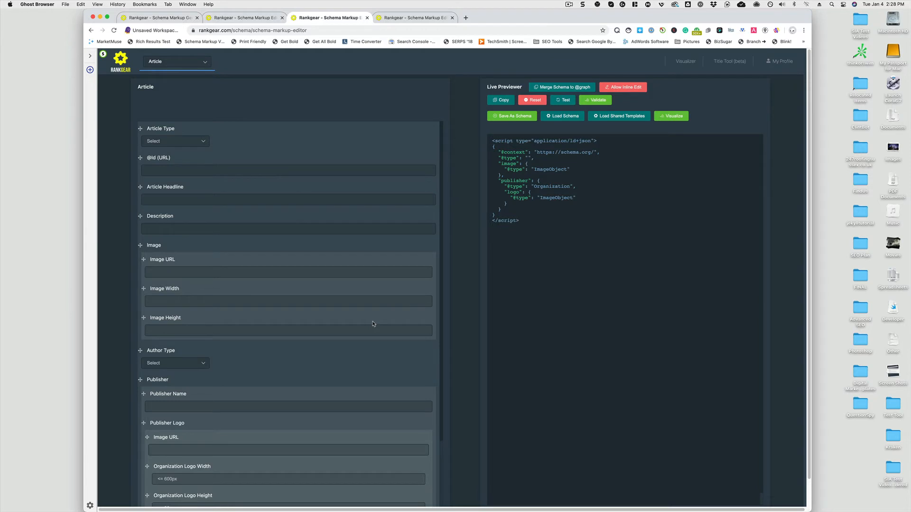
{"action": "scroll", "coordinate": [372, 323], "scroll_direction": "down", "scroll_amount": 4}
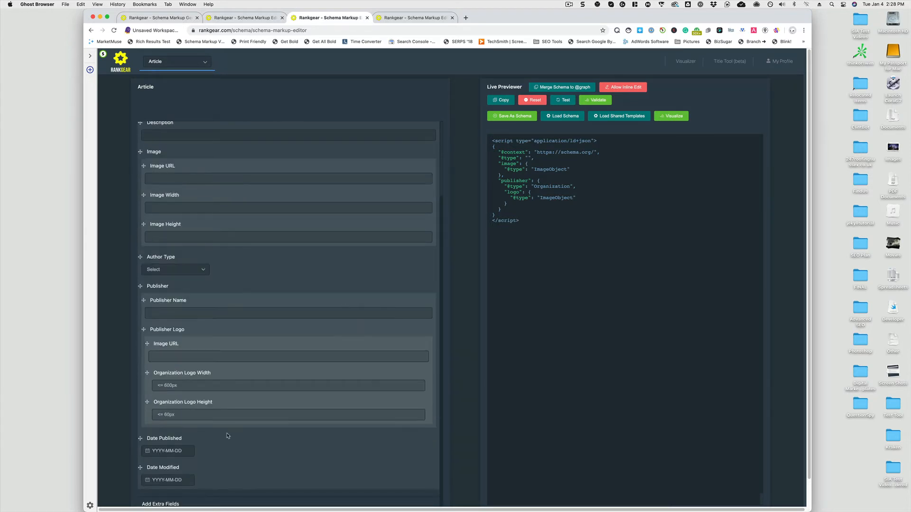
{"action": "scroll", "coordinate": [228, 434], "scroll_direction": "down", "scroll_amount": 2}
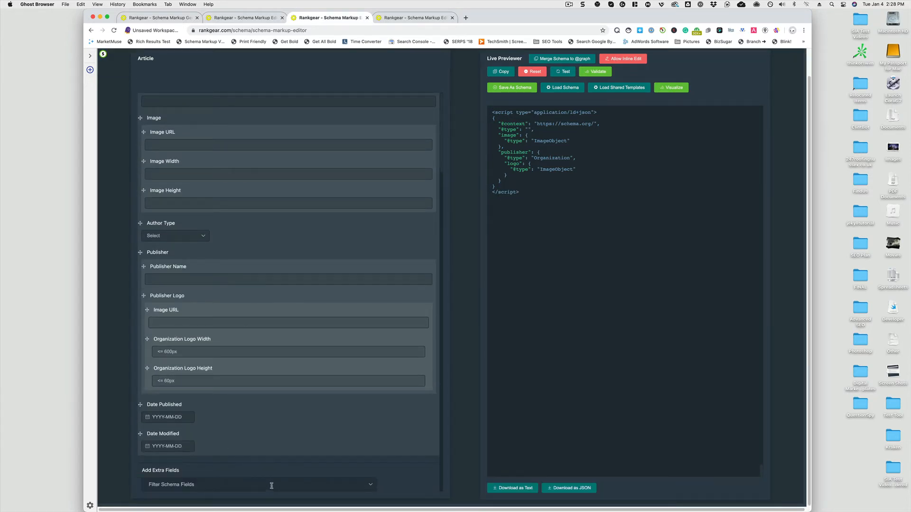
{"action": "scroll", "coordinate": [294, 448], "scroll_direction": "up", "scroll_amount": 3}
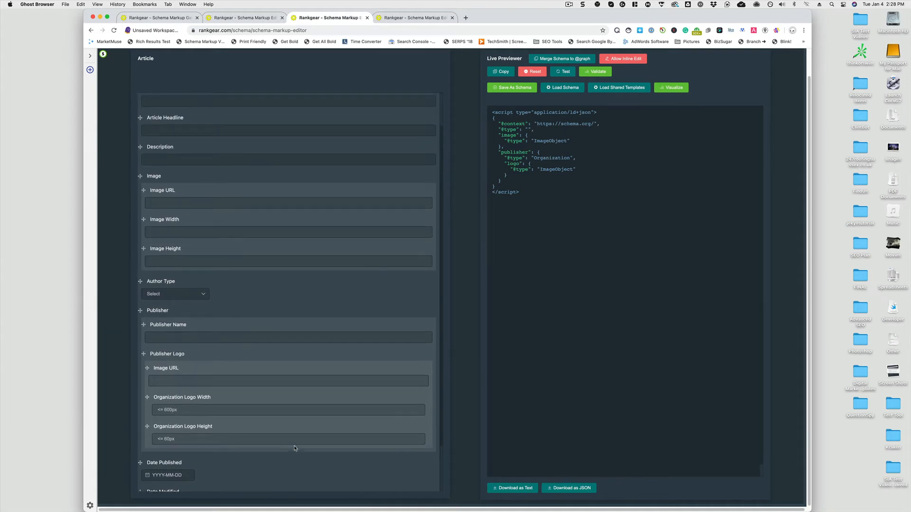
{"action": "scroll", "coordinate": [294, 449], "scroll_direction": "up", "scroll_amount": 2}
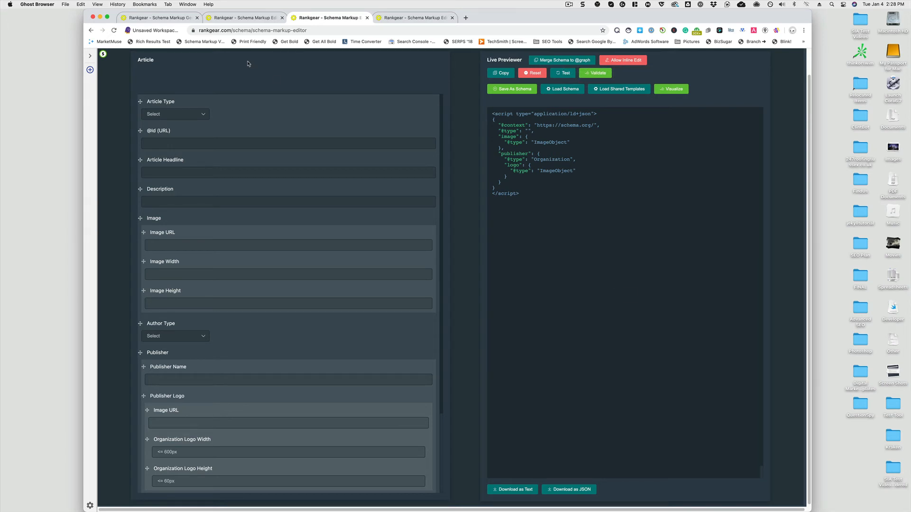
{"action": "scroll", "coordinate": [352, 321], "scroll_direction": "down", "scroll_amount": 3}
{"action": "scroll", "coordinate": [352, 321], "scroll_direction": "down", "scroll_amount": 1}
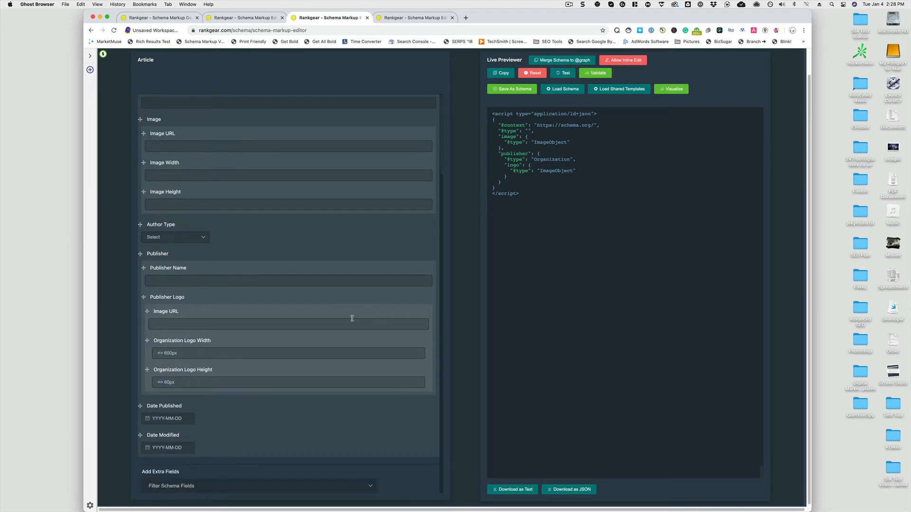
{"action": "left_click_drag", "start_coordinate": [612, 208], "coordinate": [551, 143]}
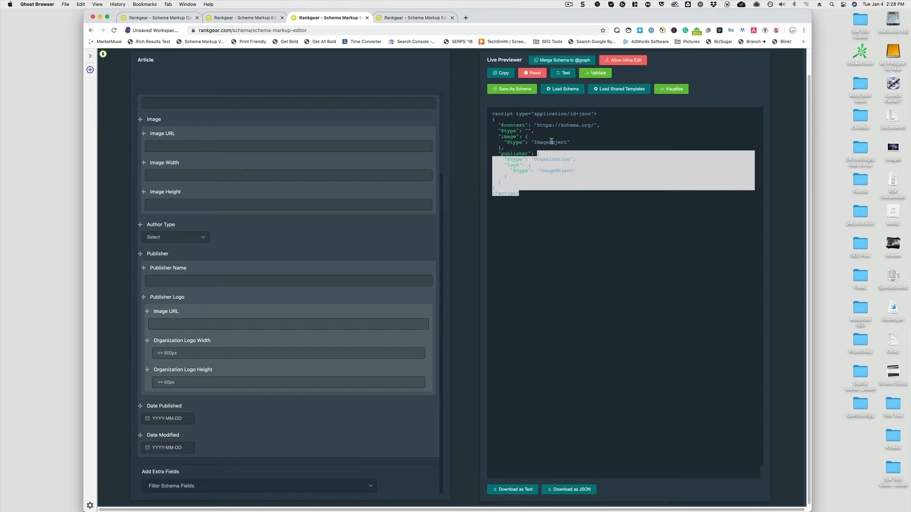
{"action": "left_click", "coordinate": [520, 117]}
{"action": "left_click_drag", "start_coordinate": [569, 211], "coordinate": [492, 114]}
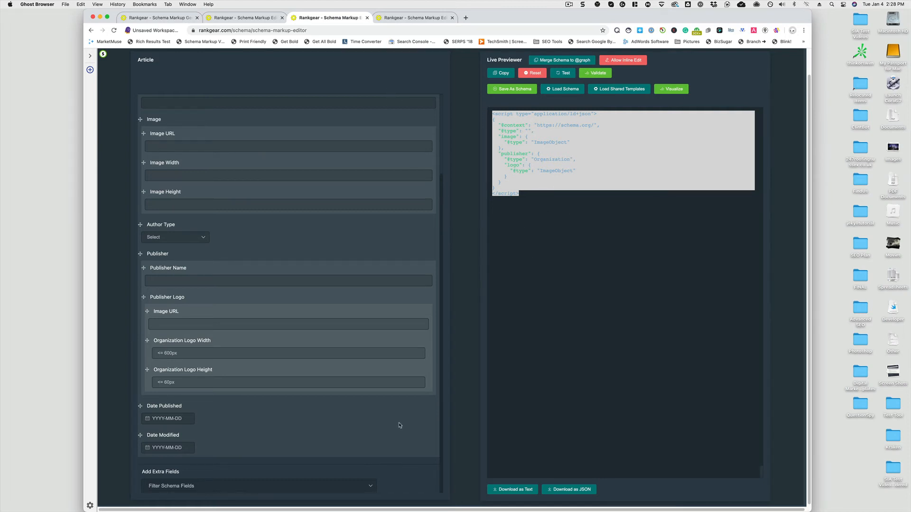
{"action": "scroll", "coordinate": [455, 408], "scroll_direction": "up", "scroll_amount": 1}
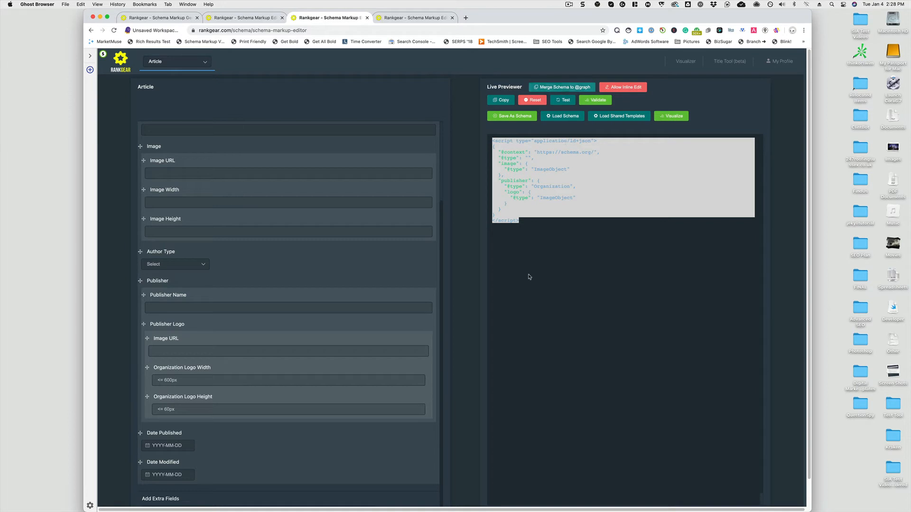
{"action": "left_click", "coordinate": [562, 87]}
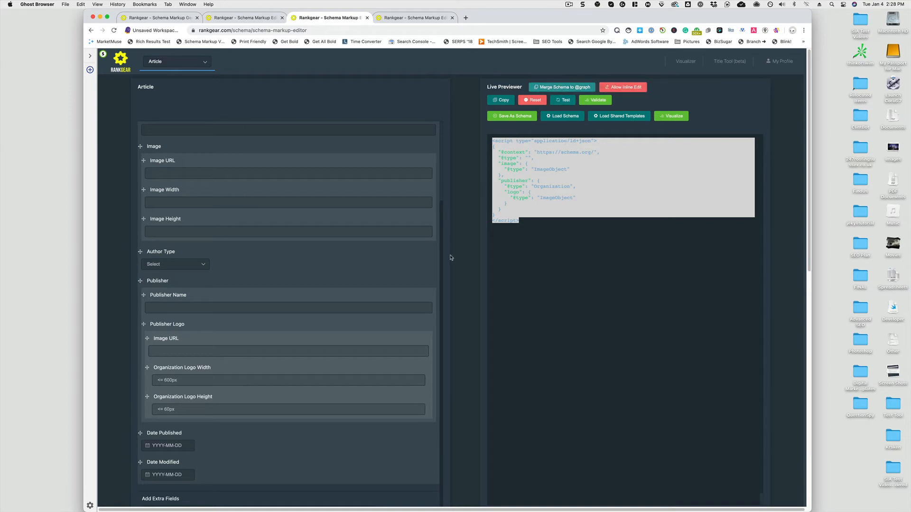
{"action": "scroll", "coordinate": [450, 272], "scroll_direction": "down", "scroll_amount": 5}
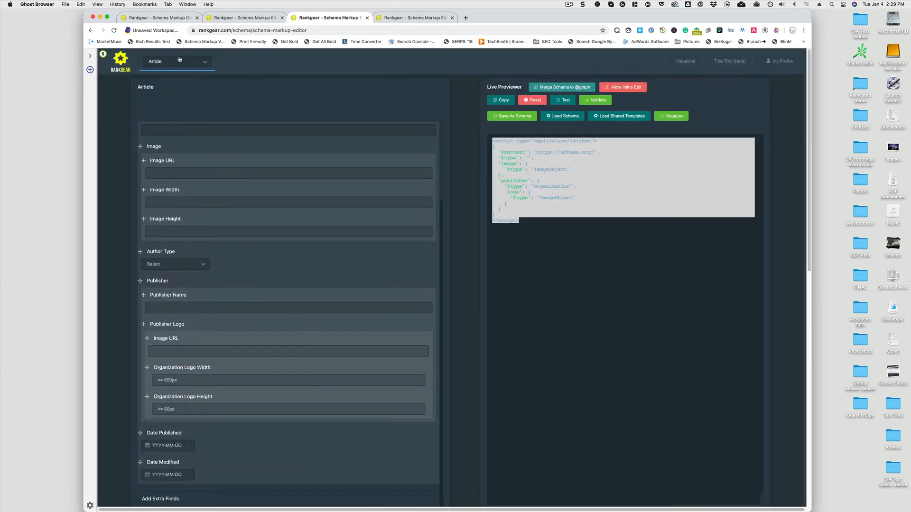
{"action": "left_click", "coordinate": [179, 60]}
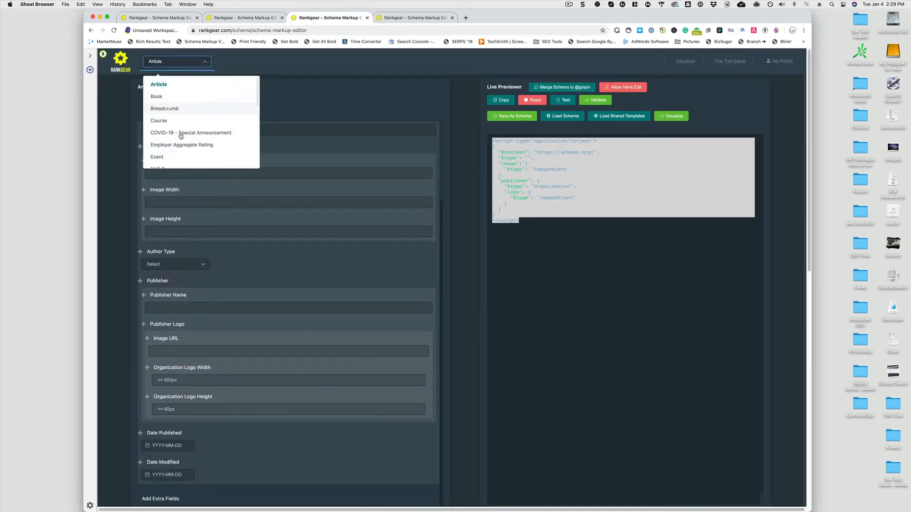
{"action": "scroll", "coordinate": [180, 132], "scroll_direction": "down", "scroll_amount": 3}
{"action": "scroll", "coordinate": [179, 136], "scroll_direction": "down", "scroll_amount": 2}
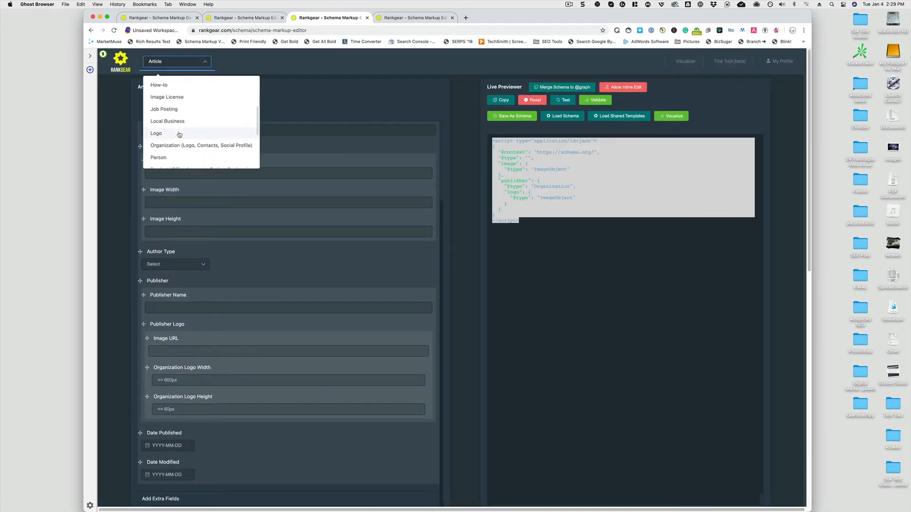
{"action": "left_click", "coordinate": [189, 144]}
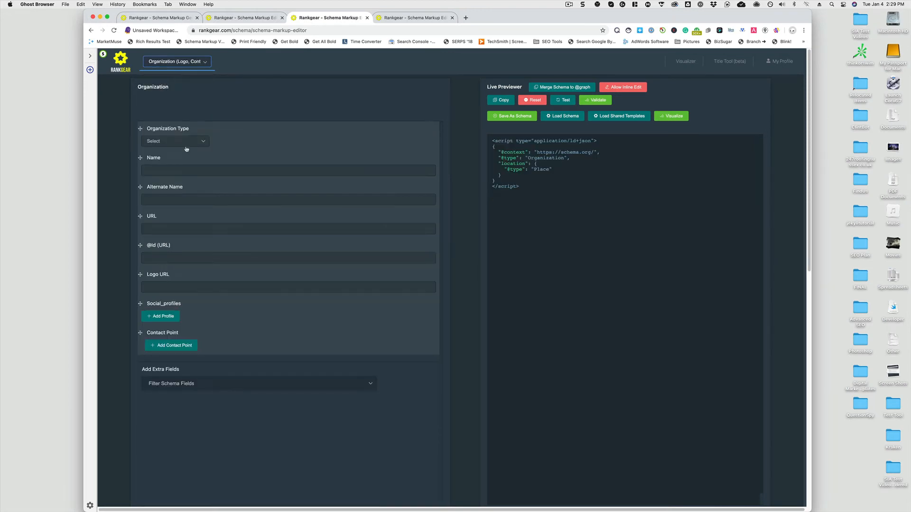
{"action": "left_click", "coordinate": [543, 91]}
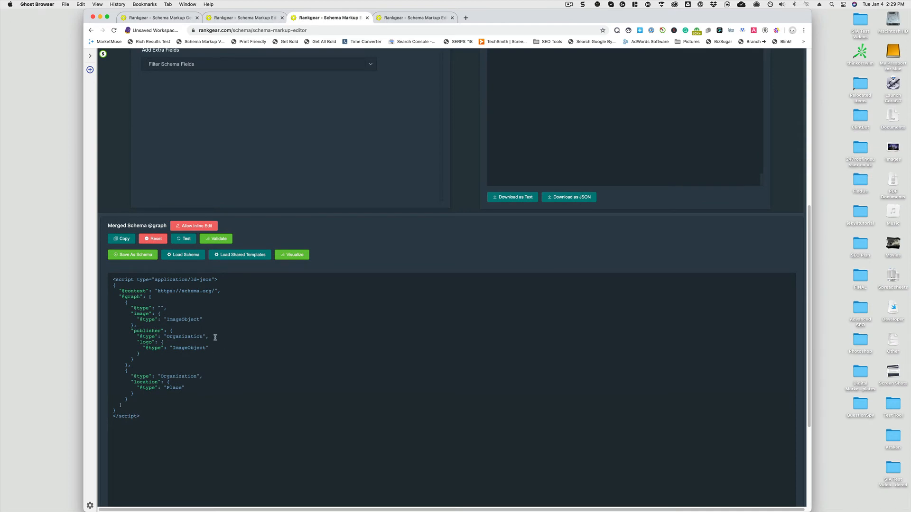
{"action": "left_click_drag", "start_coordinate": [213, 337], "coordinate": [158, 336]}
{"action": "left_click", "coordinate": [286, 333]}
{"action": "triple_click", "coordinate": [222, 373]}
{"action": "left_click", "coordinate": [219, 373]}
{"action": "scroll", "coordinate": [397, 369], "scroll_direction": "up", "scroll_amount": 1}
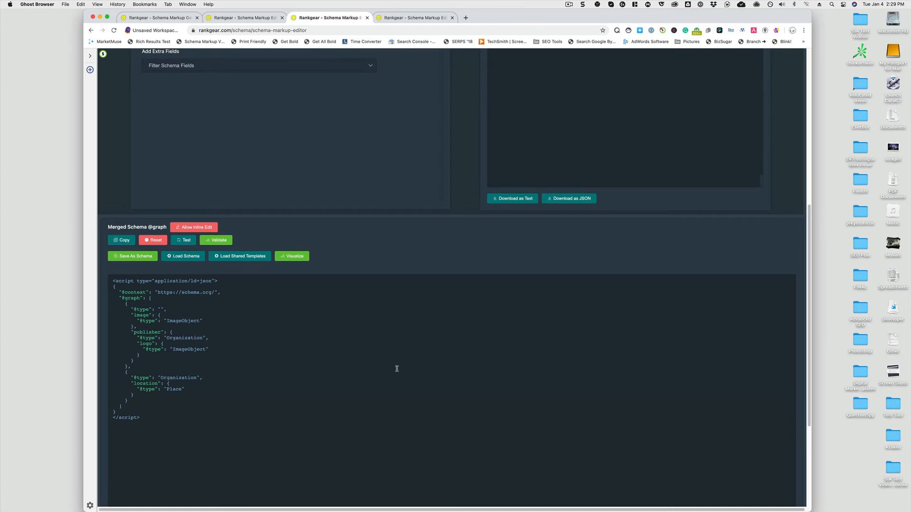
Switch the schema type back to Article and load the Article-writing-guide shared template
{"action": "scroll", "coordinate": [397, 368], "scroll_direction": "up", "scroll_amount": 10}
{"action": "left_click", "coordinate": [207, 62]}
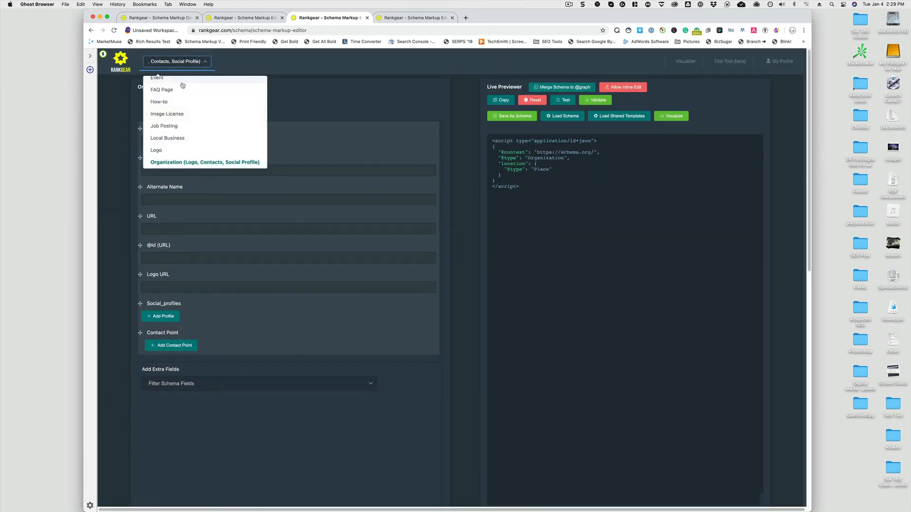
{"action": "scroll", "coordinate": [182, 85], "scroll_direction": "up", "scroll_amount": 3}
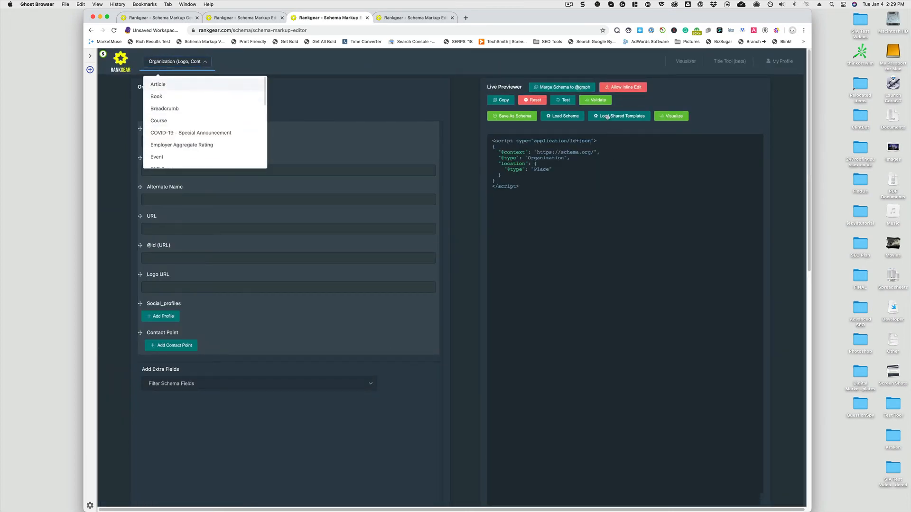
{"action": "key", "text": "Return"}
{"action": "left_click", "coordinate": [607, 117]}
{"action": "left_click", "coordinate": [468, 141]}
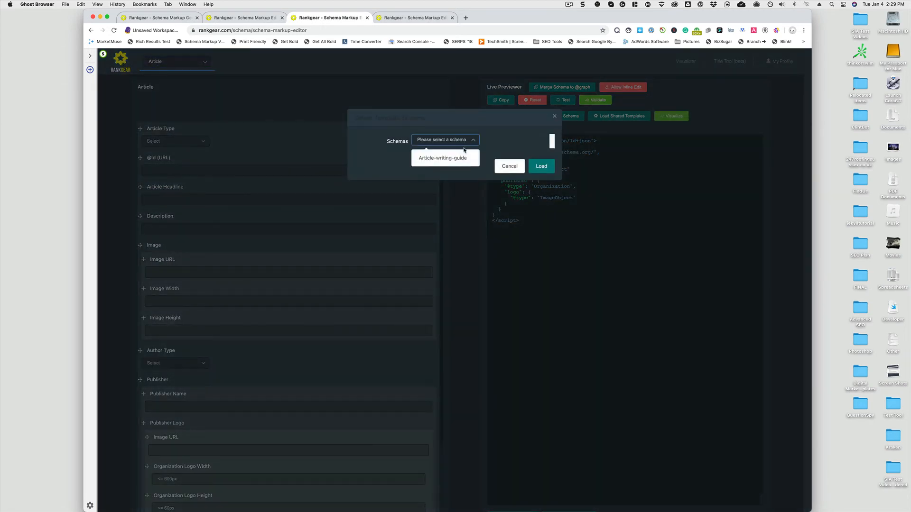
{"action": "left_click", "coordinate": [455, 157]}
{"action": "left_click", "coordinate": [541, 166]}
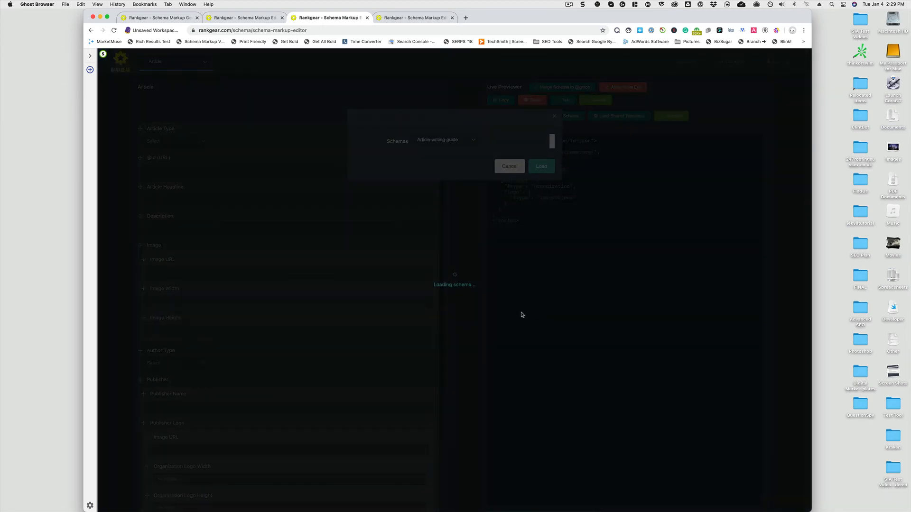
{"action": "scroll", "coordinate": [483, 321], "scroll_direction": "down", "scroll_amount": 9}
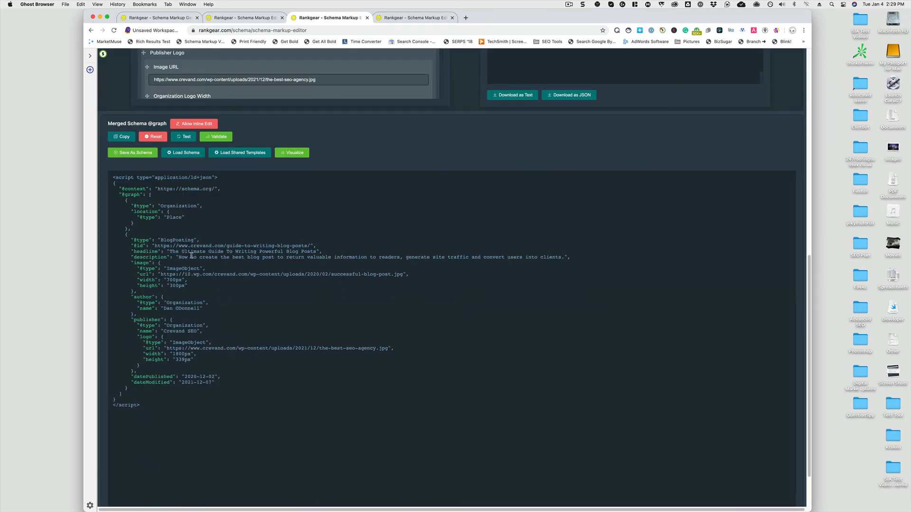
{"action": "left_click_drag", "start_coordinate": [215, 303], "coordinate": [178, 326]}
{"action": "scroll", "coordinate": [282, 349], "scroll_direction": "down", "scroll_amount": 1}
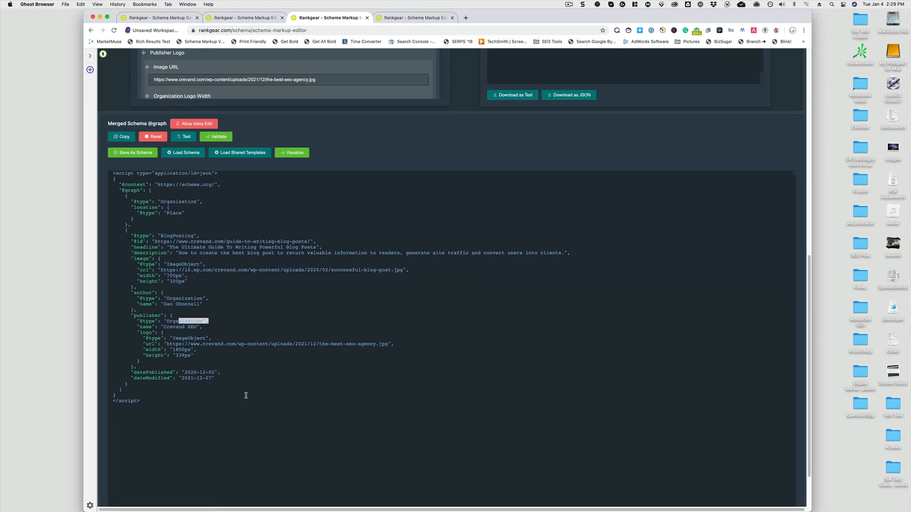
{"action": "scroll", "coordinate": [247, 395], "scroll_direction": "up", "scroll_amount": 5}
{"action": "scroll", "coordinate": [248, 394], "scroll_direction": "down", "scroll_amount": 2}
{"action": "scroll", "coordinate": [248, 394], "scroll_direction": "down", "scroll_amount": 1}
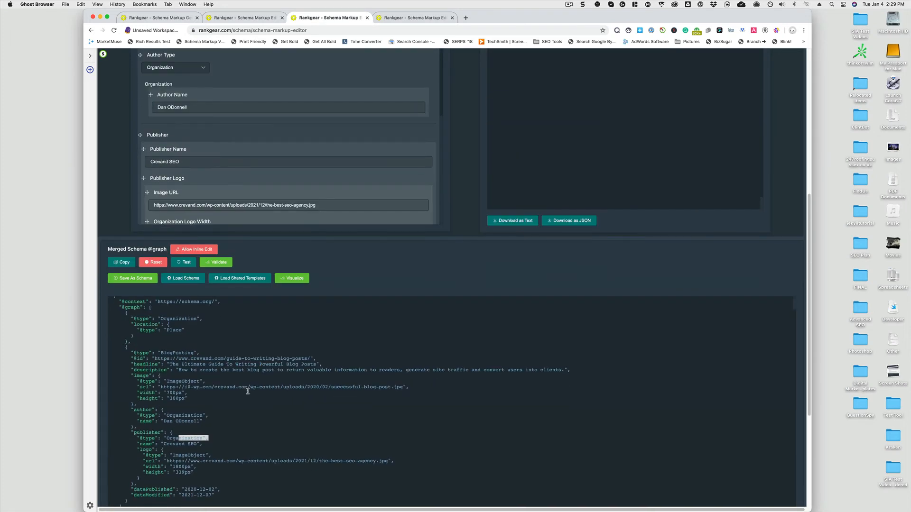
{"action": "scroll", "coordinate": [247, 398], "scroll_direction": "up", "scroll_amount": 1}
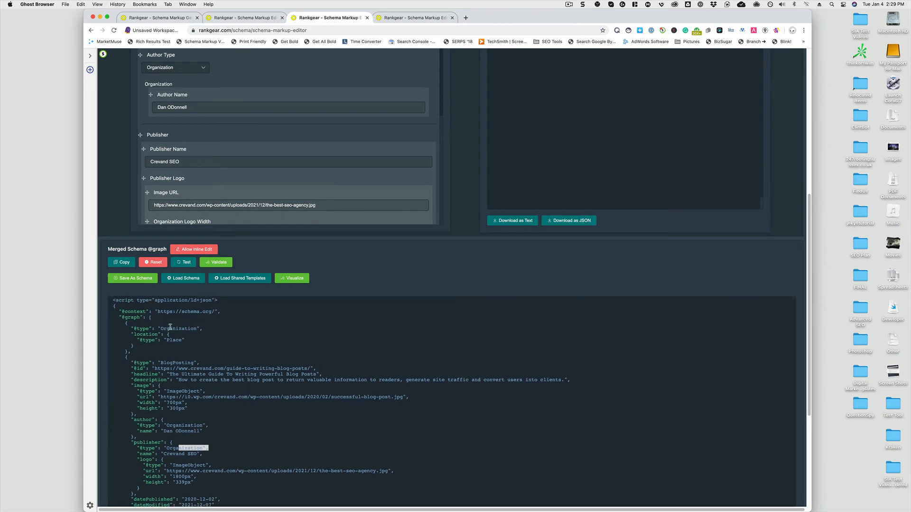
{"action": "scroll", "coordinate": [203, 409], "scroll_direction": "down", "scroll_amount": 2}
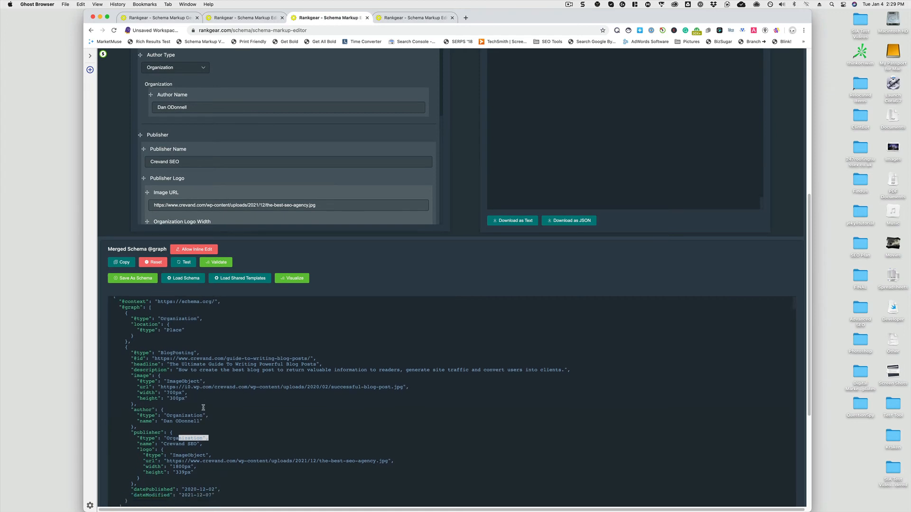
{"action": "scroll", "coordinate": [203, 407], "scroll_direction": "up", "scroll_amount": 8}
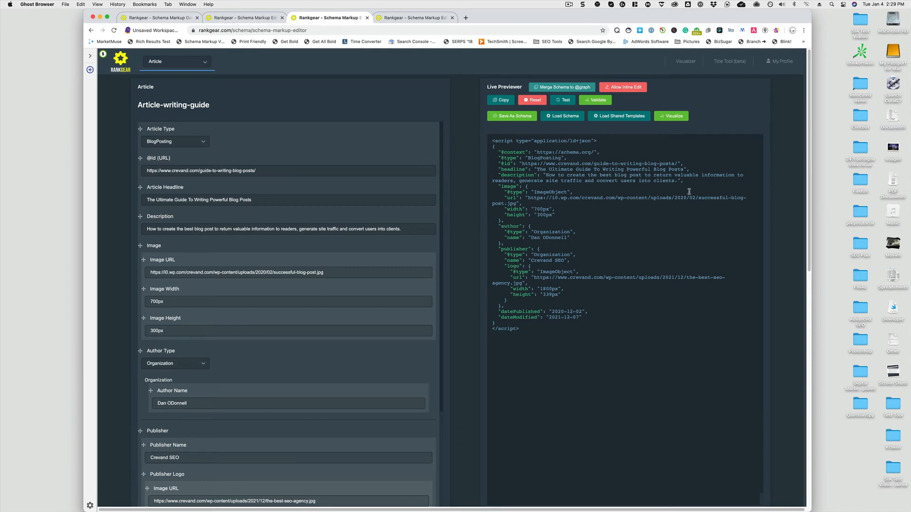
{"action": "left_click_drag", "start_coordinate": [689, 162], "coordinate": [679, 163]}
{"action": "left_click", "coordinate": [679, 162]}
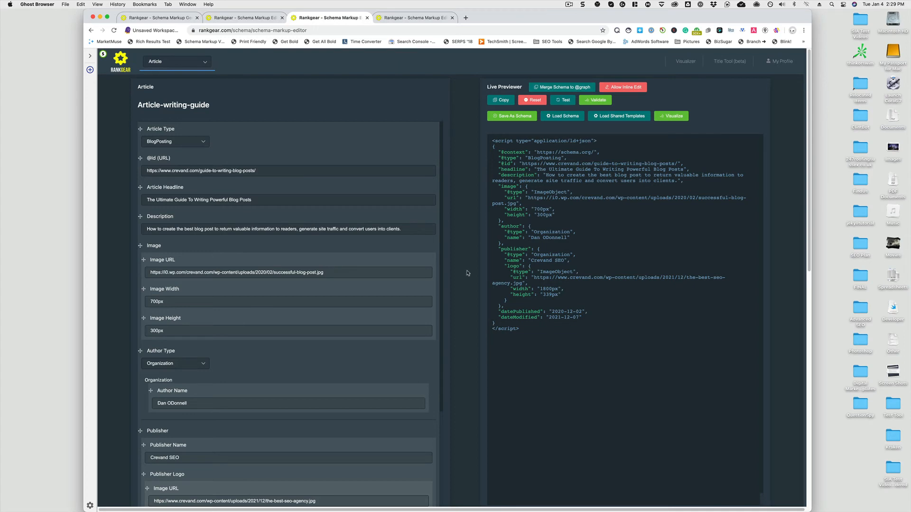
{"action": "scroll", "coordinate": [467, 273], "scroll_direction": "down", "scroll_amount": 2}
{"action": "scroll", "coordinate": [467, 272], "scroll_direction": "up", "scroll_amount": 2}
{"action": "scroll", "coordinate": [429, 229], "scroll_direction": "down", "scroll_amount": 5}
{"action": "scroll", "coordinate": [447, 237], "scroll_direction": "down", "scroll_amount": 10}
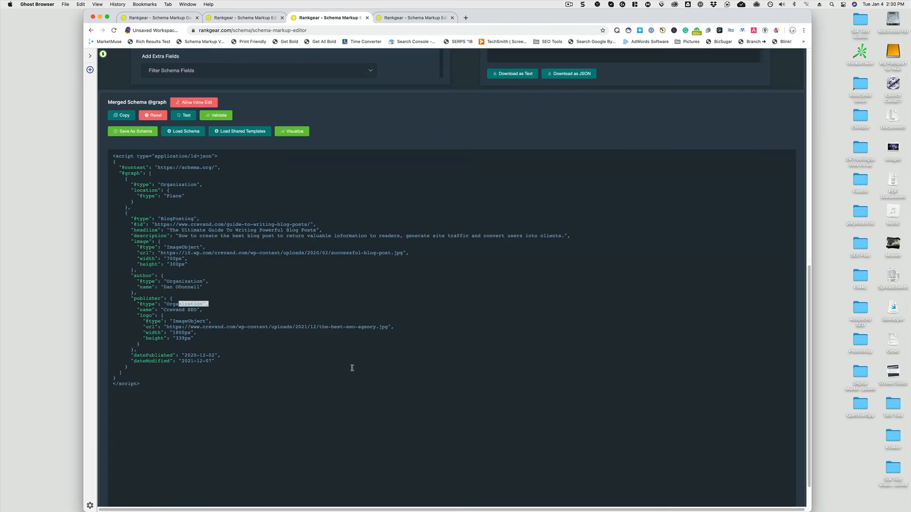
{"action": "scroll", "coordinate": [501, 362], "scroll_direction": "up", "scroll_amount": 1}
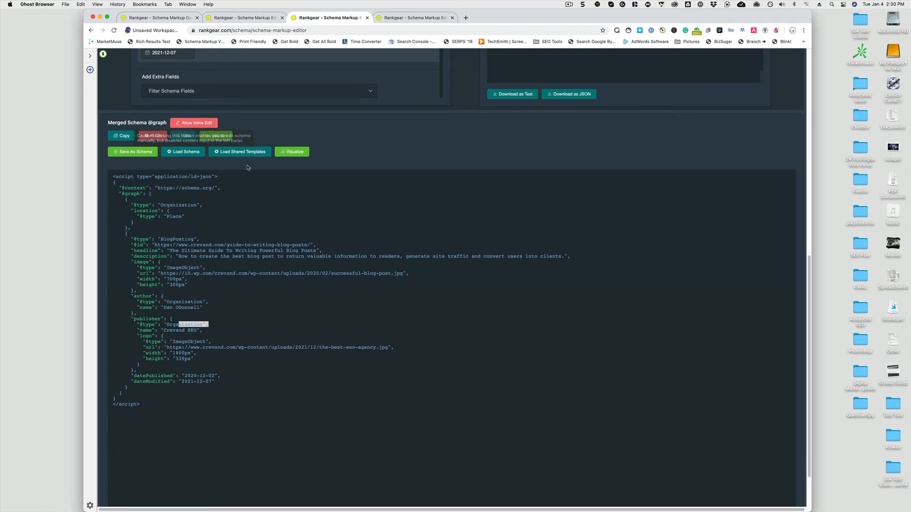
{"action": "left_click", "coordinate": [214, 137]}
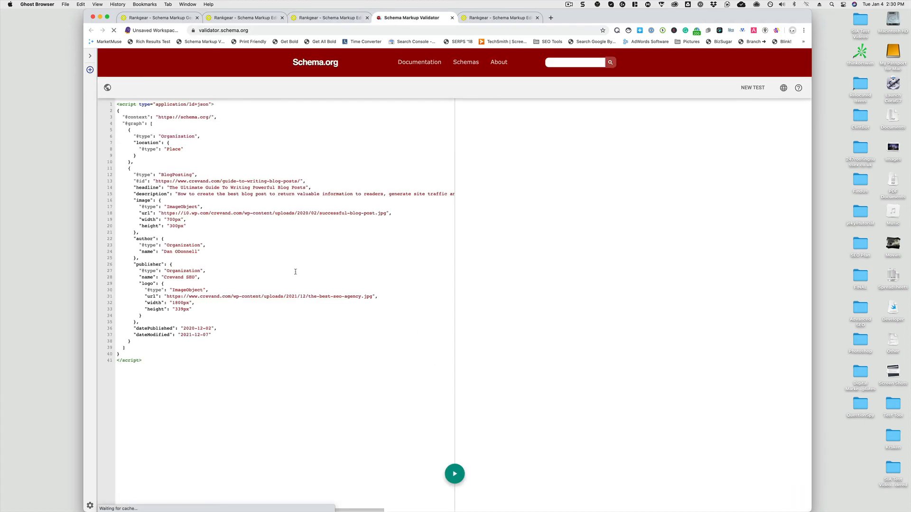
{"action": "left_click", "coordinate": [456, 475]}
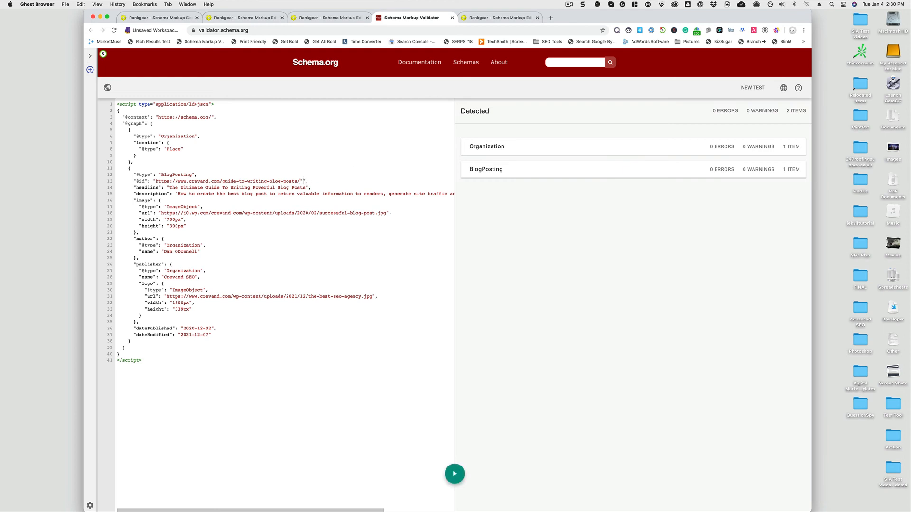
{"action": "left_click", "coordinate": [447, 478]}
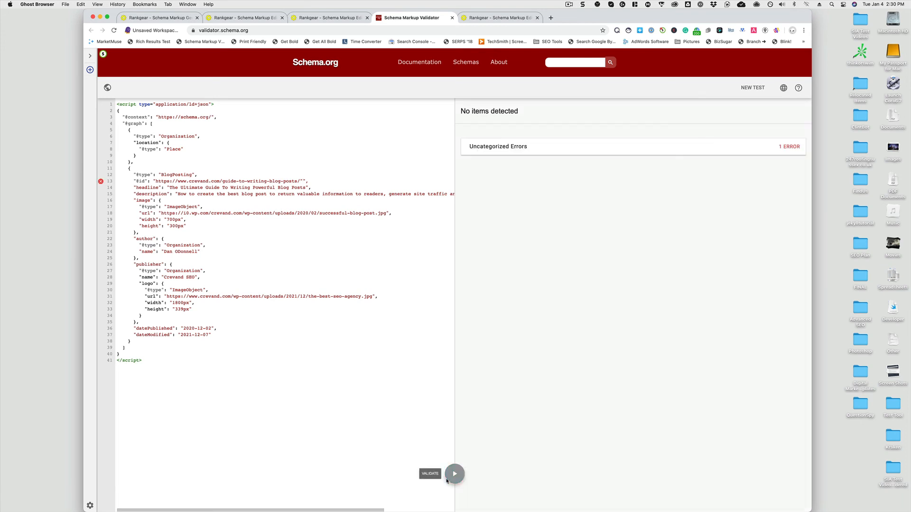
{"action": "left_click", "coordinate": [302, 181]}
{"action": "key", "text": "BackSpace"}
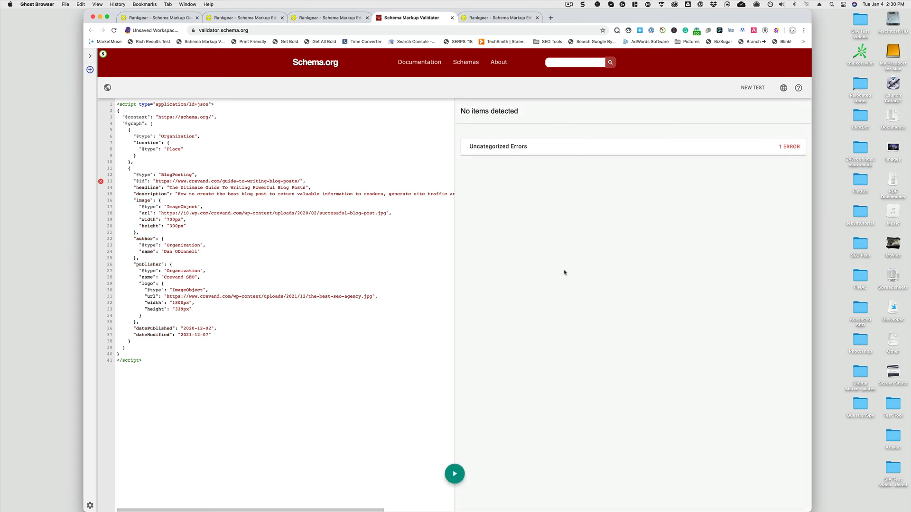
{"action": "left_click", "coordinate": [456, 470]}
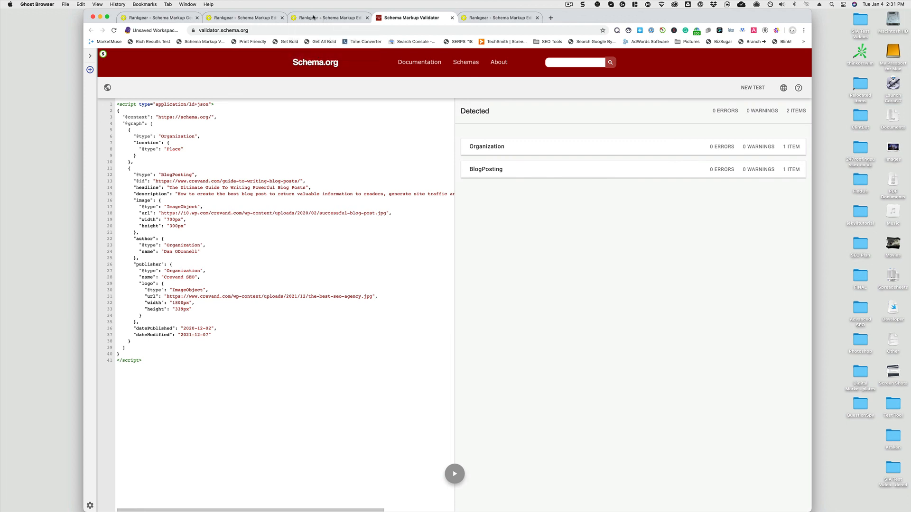
Return to the schema editor tab and its loaded Article form
{"action": "left_click", "coordinate": [313, 18]}
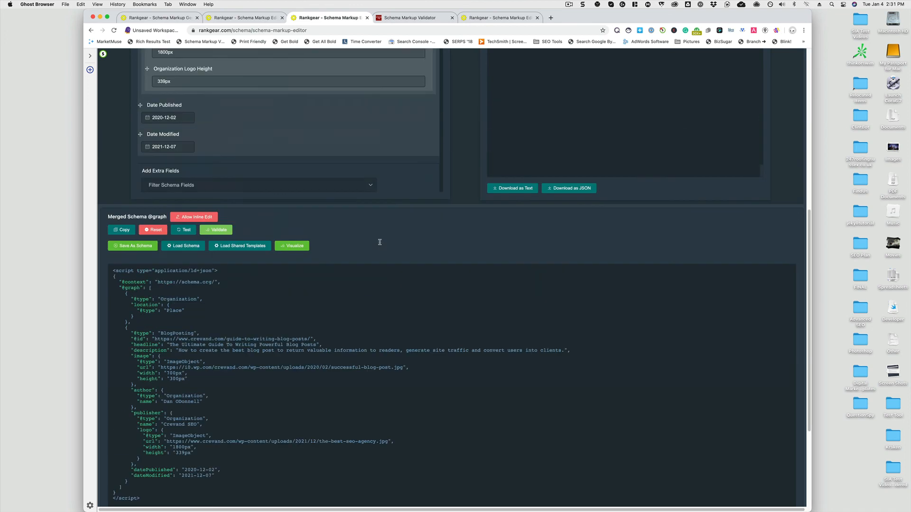
{"action": "scroll", "coordinate": [379, 242], "scroll_direction": "up", "scroll_amount": 7}
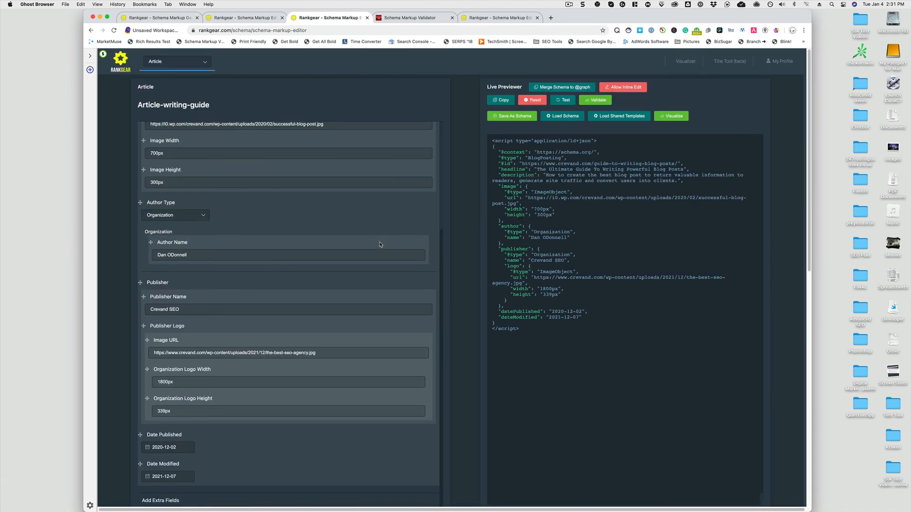
Switch the schema type from Article to WebPage
{"action": "scroll", "coordinate": [380, 244], "scroll_direction": "up", "scroll_amount": 3}
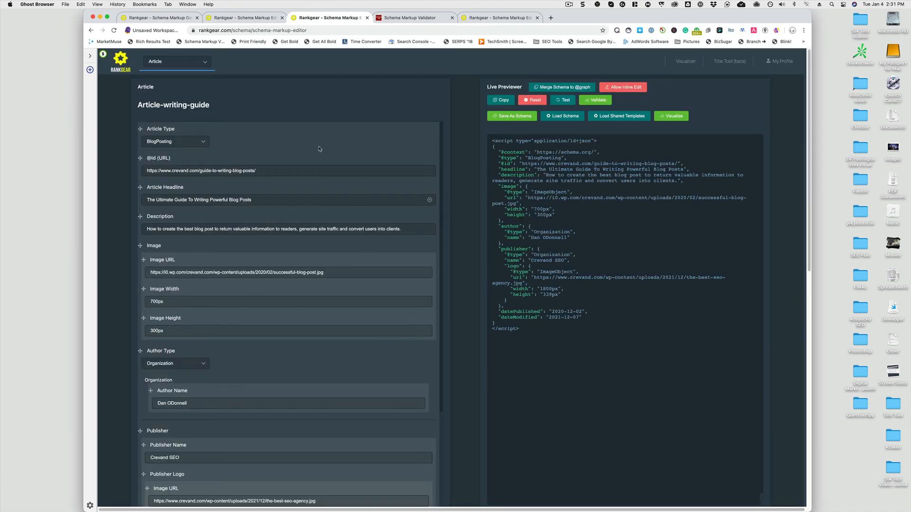
{"action": "left_click", "coordinate": [192, 66]}
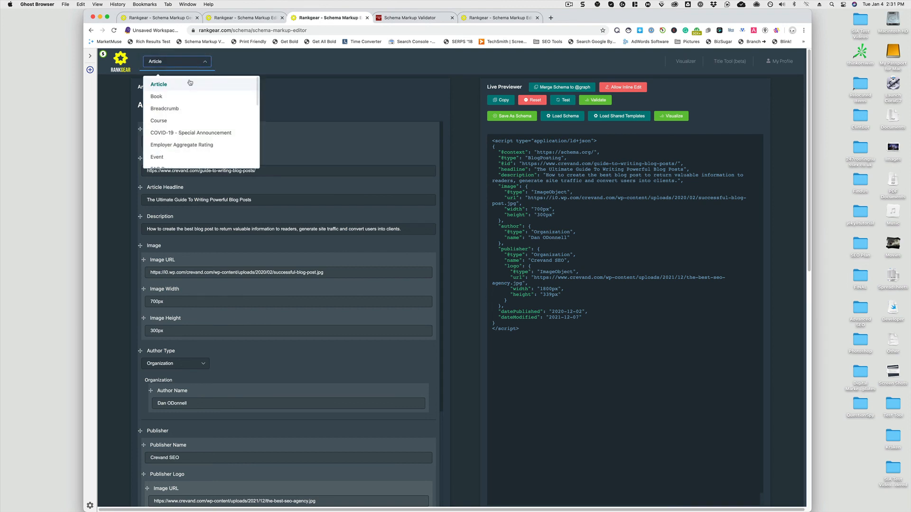
{"action": "scroll", "coordinate": [189, 93], "scroll_direction": "down", "scroll_amount": 5}
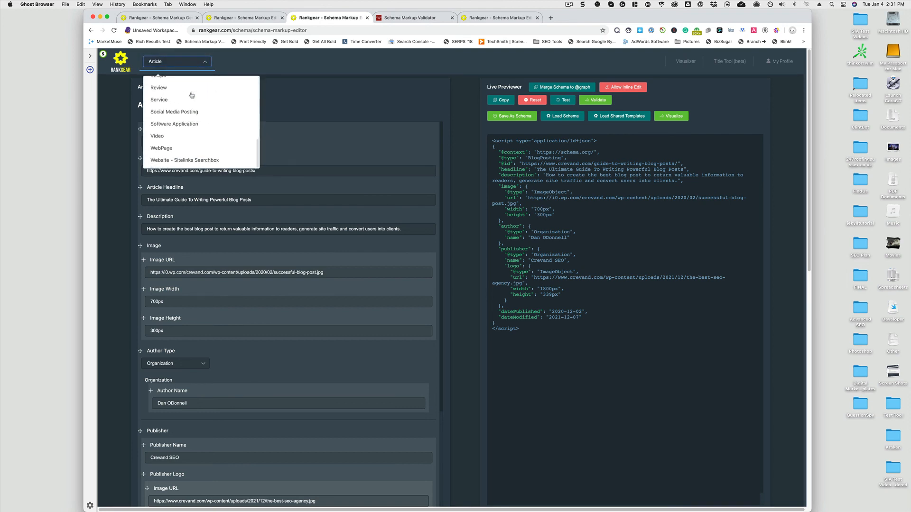
{"action": "left_click", "coordinate": [185, 151]}
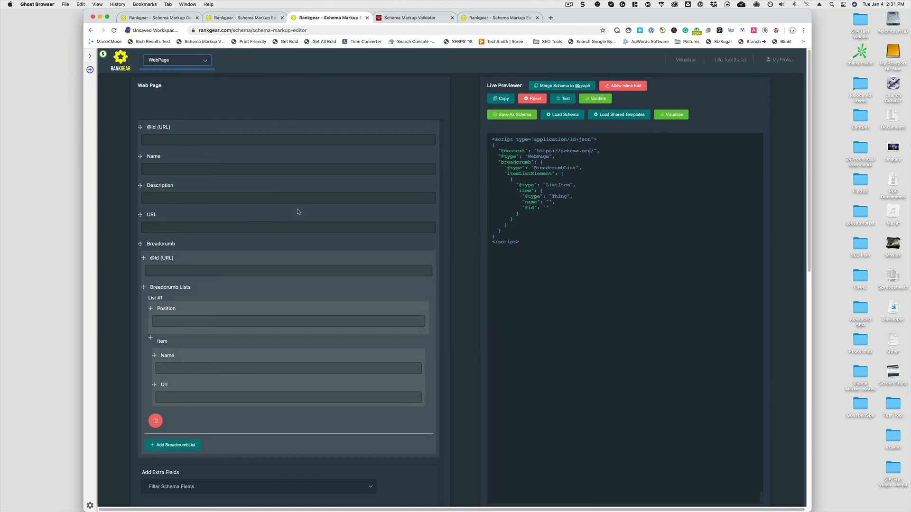
Add the About field from the extra schema fields list
{"action": "scroll", "coordinate": [298, 212], "scroll_direction": "down", "scroll_amount": 3}
{"action": "left_click", "coordinate": [173, 417]}
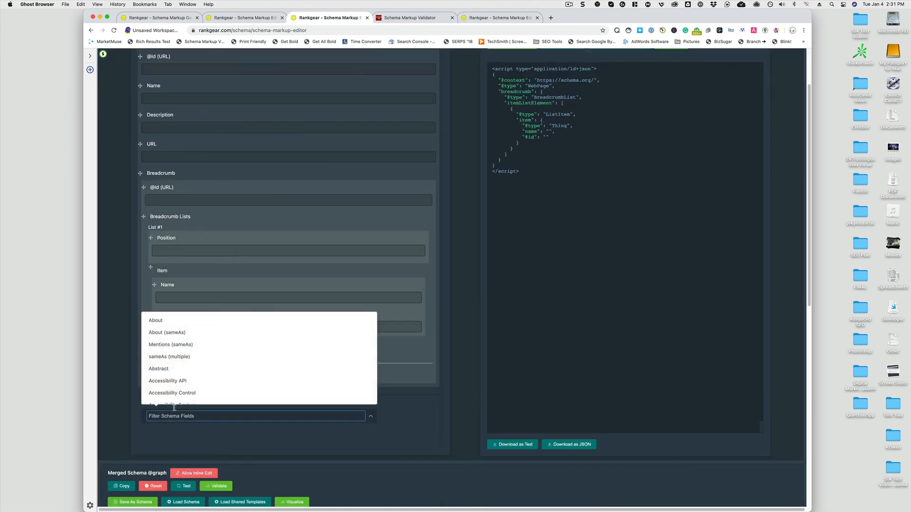
{"action": "left_click", "coordinate": [167, 325]}
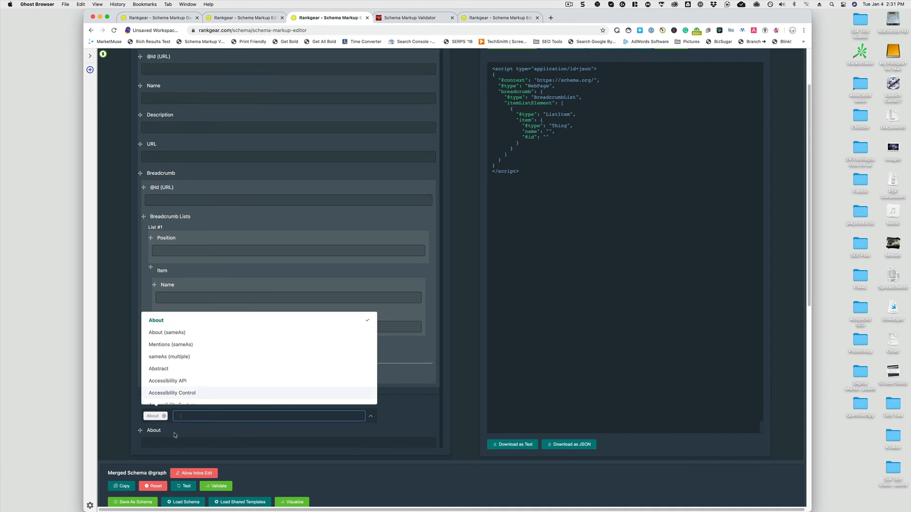
Browse the extra schema fields list and add the About (sameAs) field as well
{"action": "left_click", "coordinate": [184, 417]}
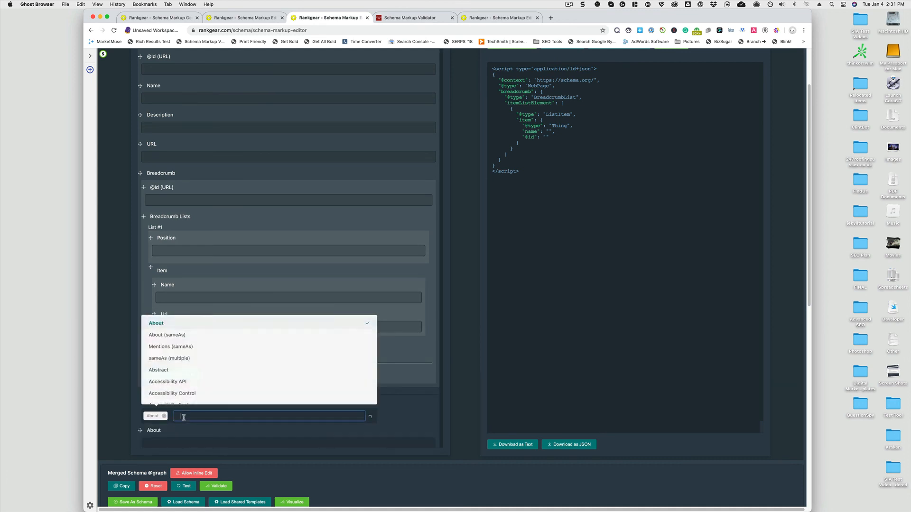
{"action": "scroll", "coordinate": [194, 383], "scroll_direction": "down", "scroll_amount": 3}
{"action": "scroll", "coordinate": [196, 385], "scroll_direction": "down", "scroll_amount": 15}
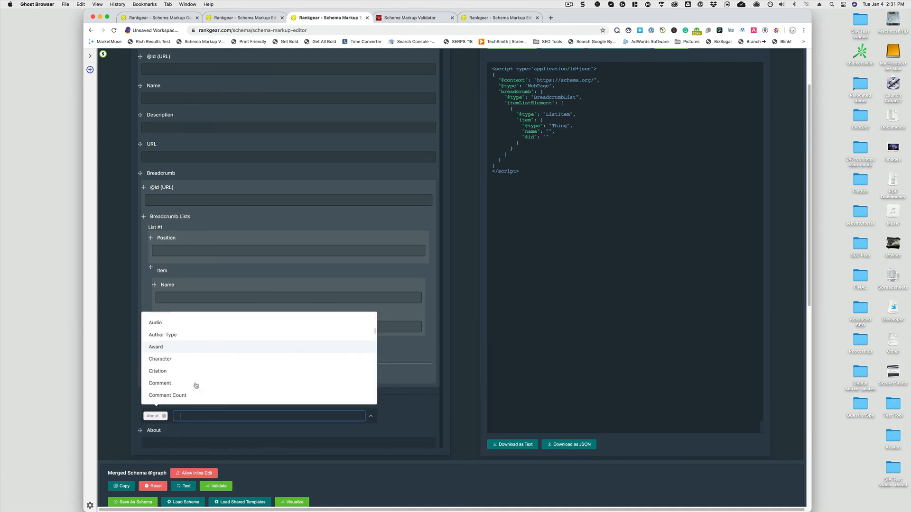
{"action": "scroll", "coordinate": [196, 385], "scroll_direction": "down", "scroll_amount": 8}
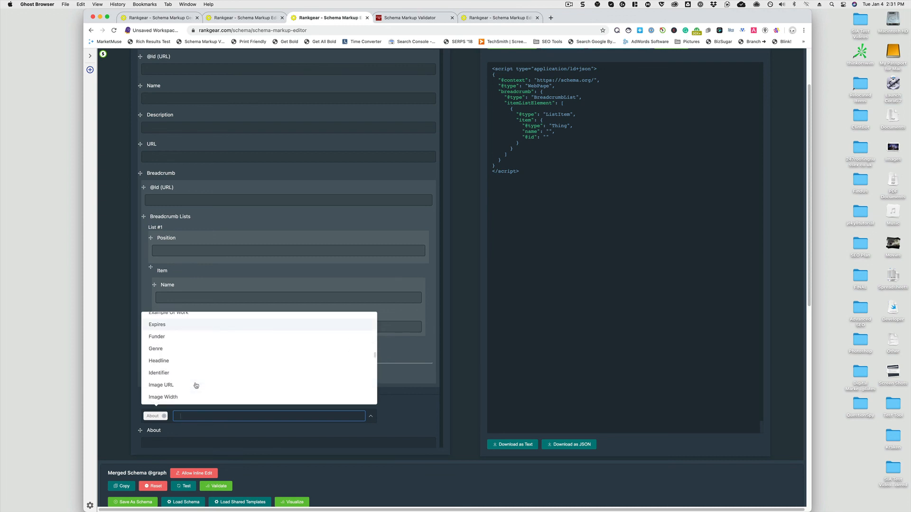
{"action": "scroll", "coordinate": [216, 381], "scroll_direction": "up", "scroll_amount": 10}
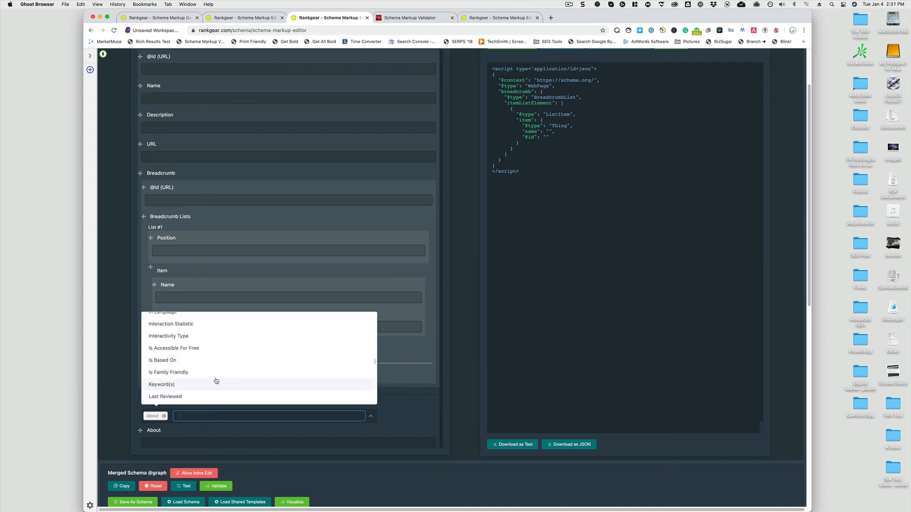
{"action": "scroll", "coordinate": [217, 381], "scroll_direction": "up", "scroll_amount": 12}
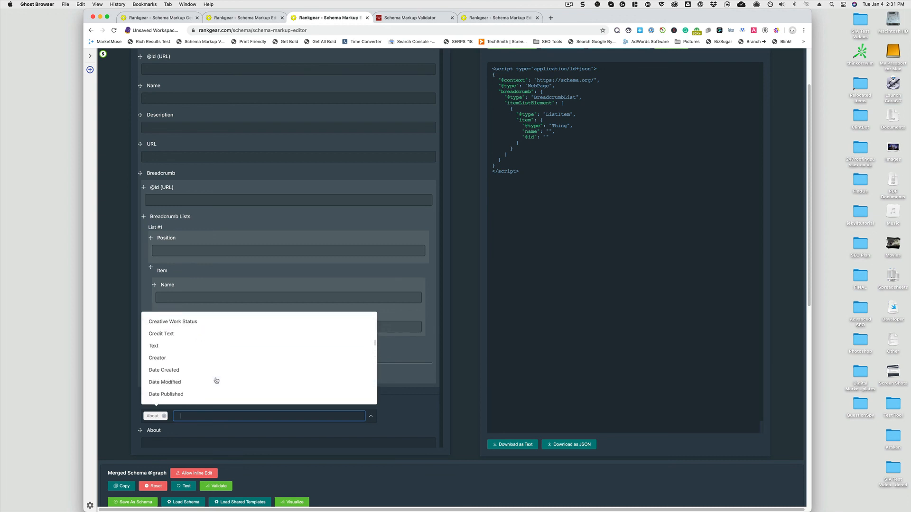
{"action": "scroll", "coordinate": [216, 381], "scroll_direction": "up", "scroll_amount": 8}
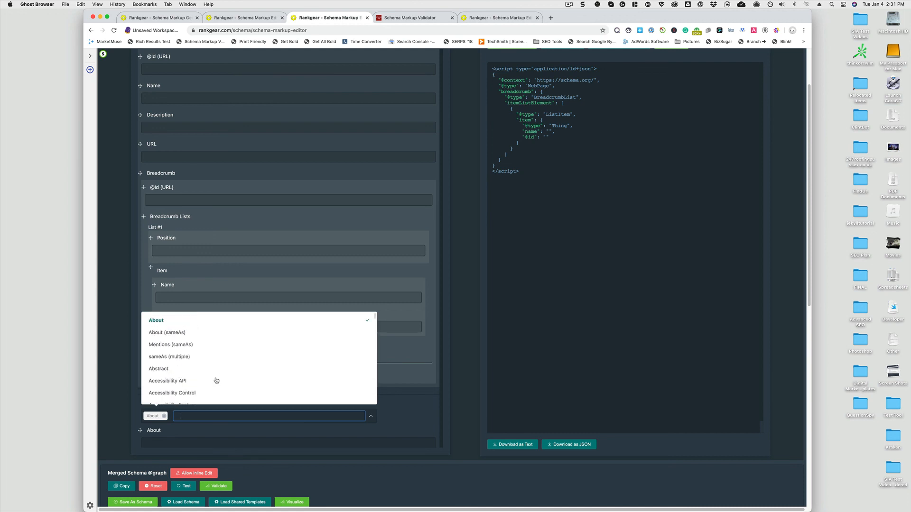
{"action": "left_click", "coordinate": [188, 338]}
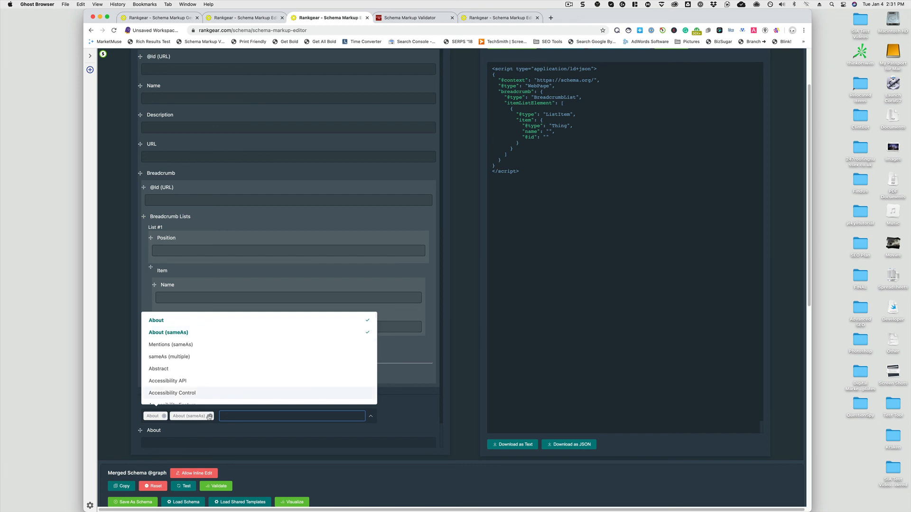
{"action": "left_click", "coordinate": [125, 414]}
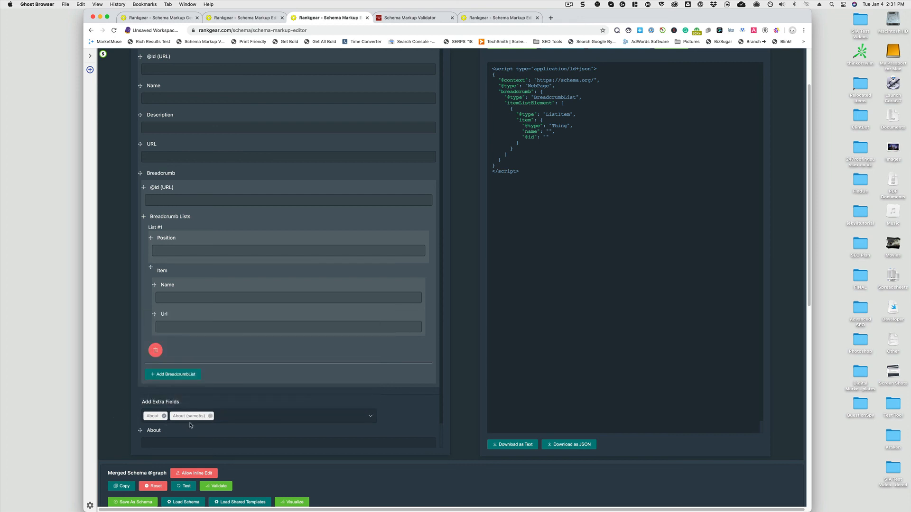
{"action": "left_click_drag", "start_coordinate": [183, 402], "coordinate": [183, 415]}
{"action": "left_click", "coordinate": [184, 416]}
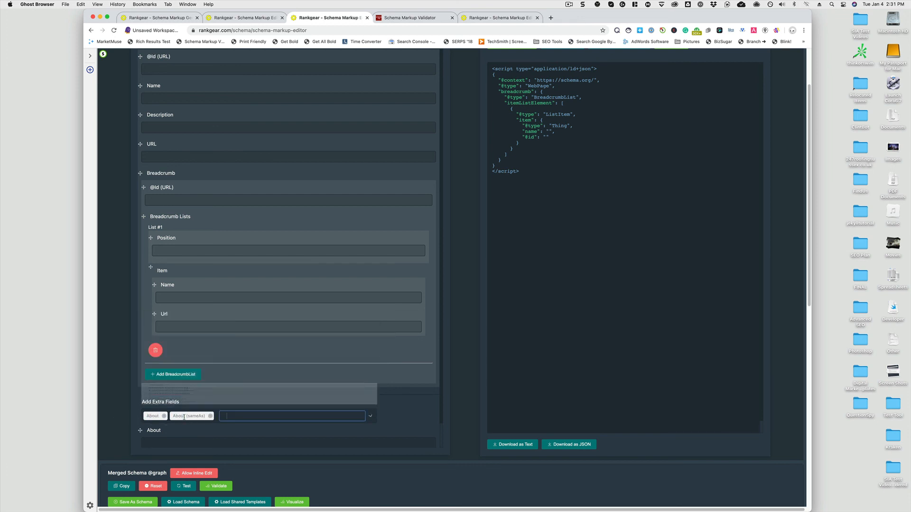
{"action": "left_click", "coordinate": [134, 403]}
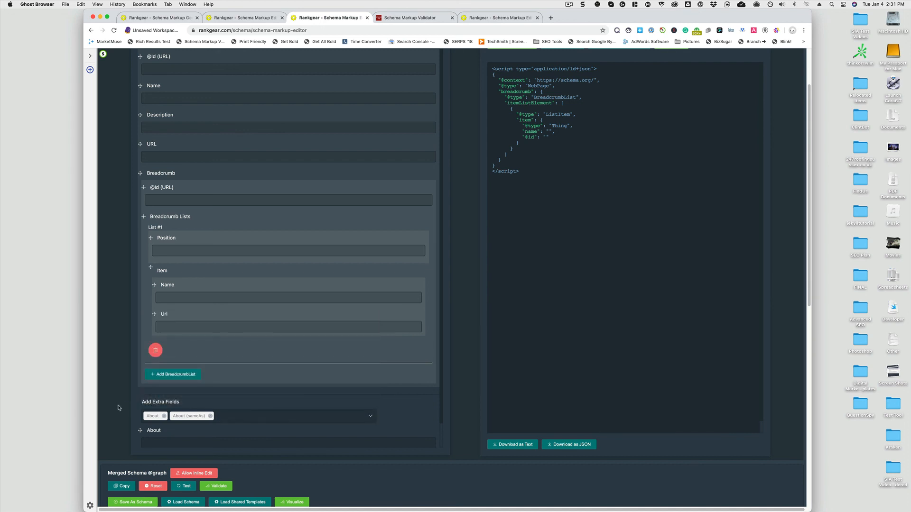
Open the bulk import dialog for the About (sameAs) field, then cancel it without entering data
{"action": "scroll", "coordinate": [135, 403], "scroll_direction": "down", "scroll_amount": 1}
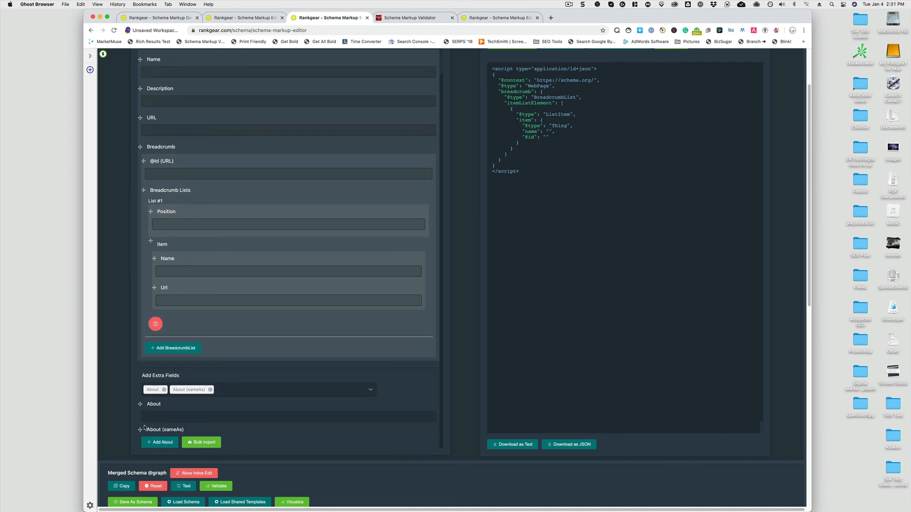
{"action": "left_click_drag", "start_coordinate": [140, 430], "coordinate": [142, 429]}
{"action": "left_click", "coordinate": [204, 442]}
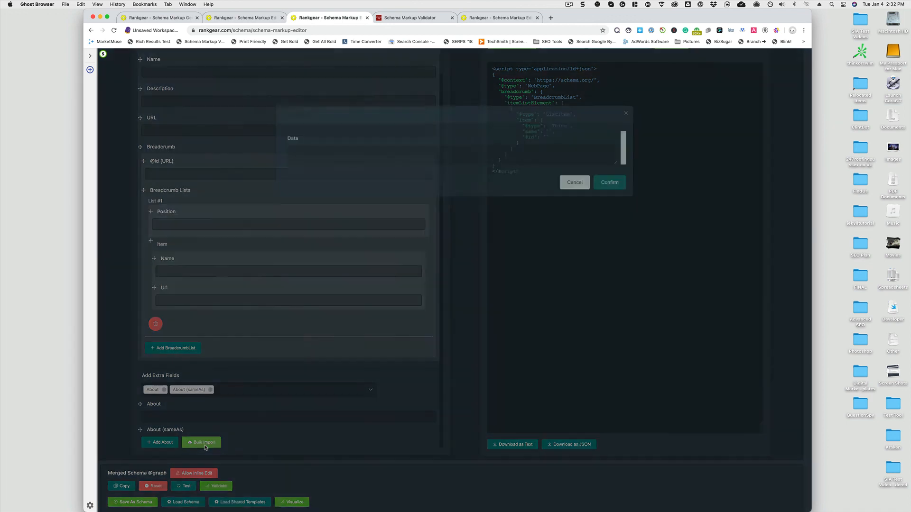
{"action": "left_click", "coordinate": [367, 159]}
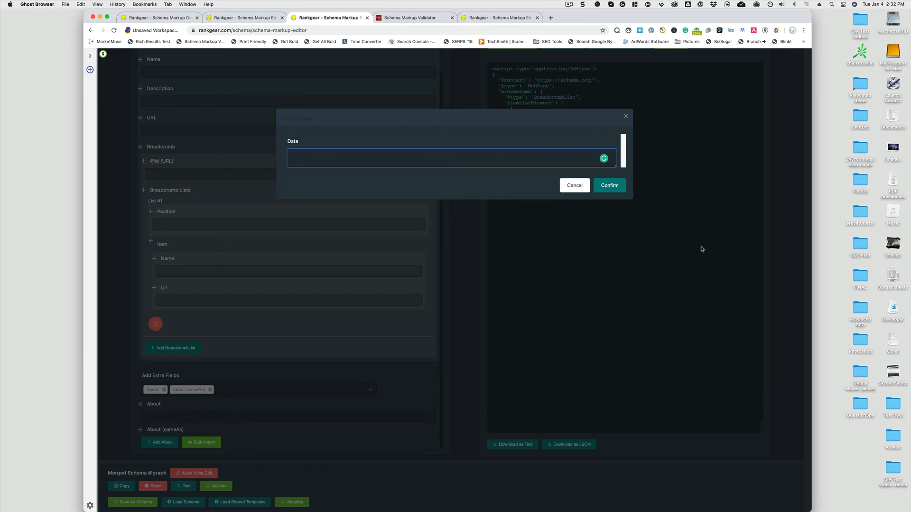
{"action": "left_click", "coordinate": [574, 185]}
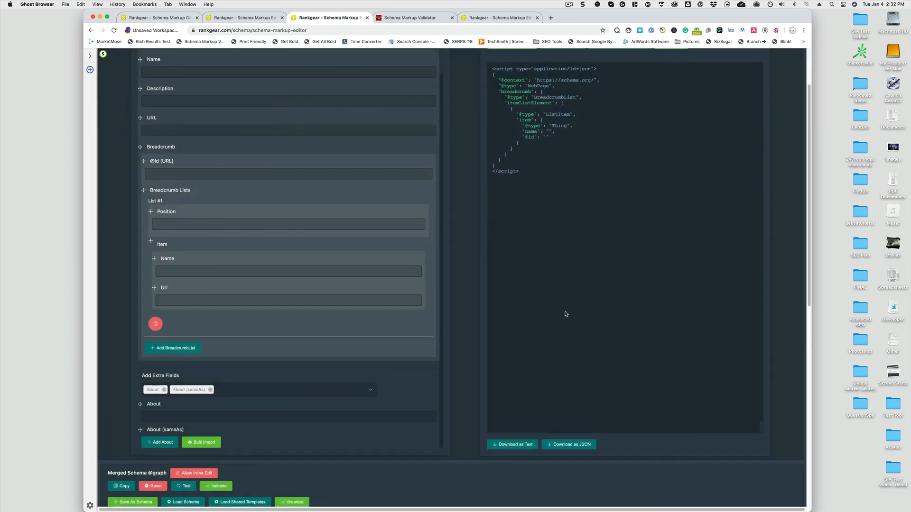